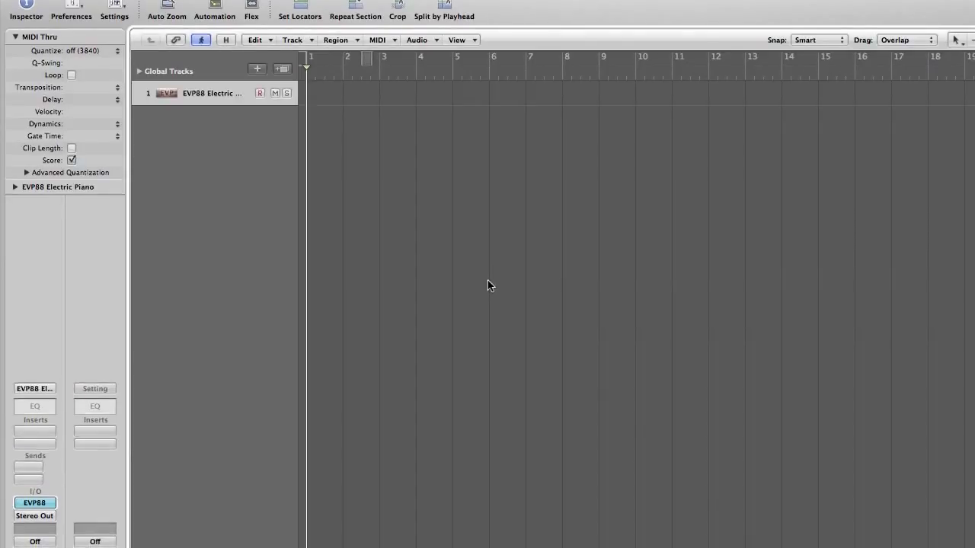
Step: Create one new Software Instrument track from the Track > New dialog
left_click(297, 62)
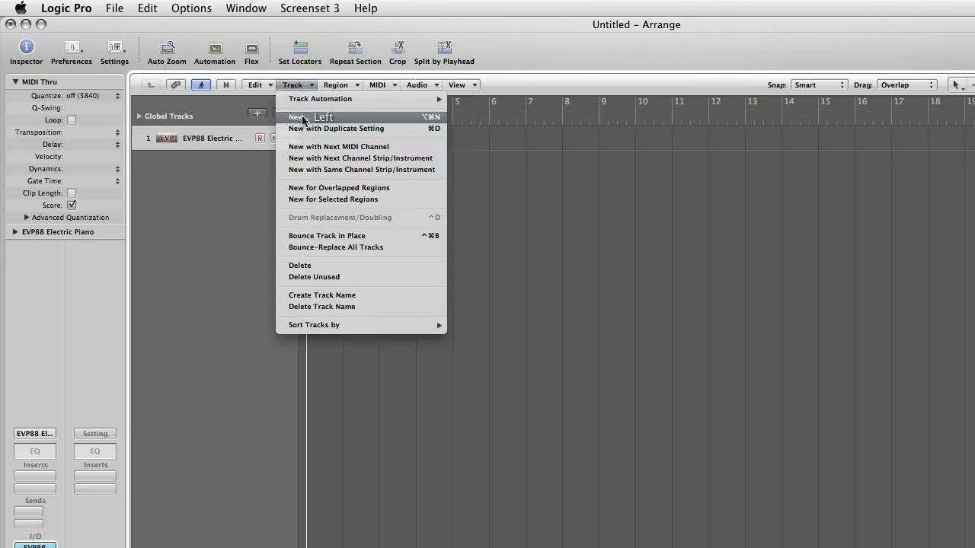
left_click(302, 120)
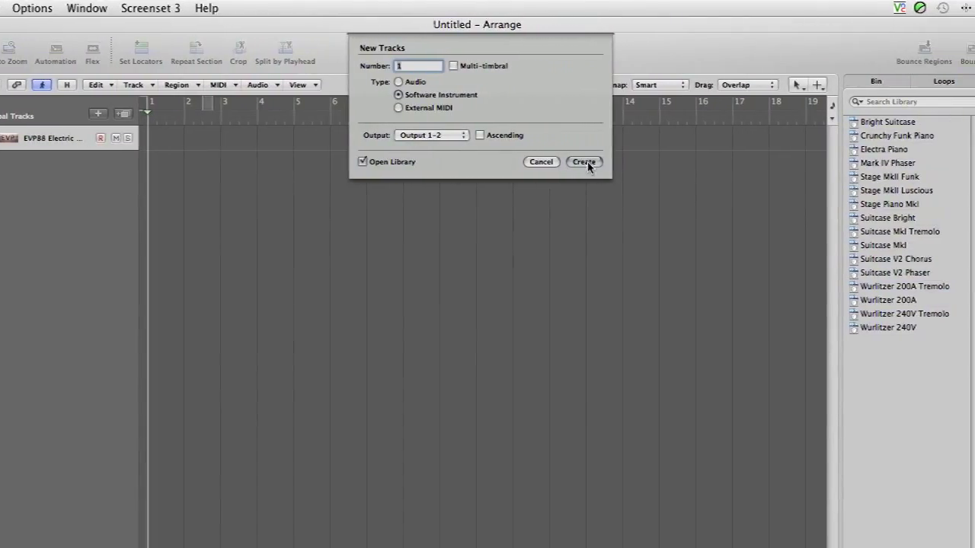
left_click(642, 162)
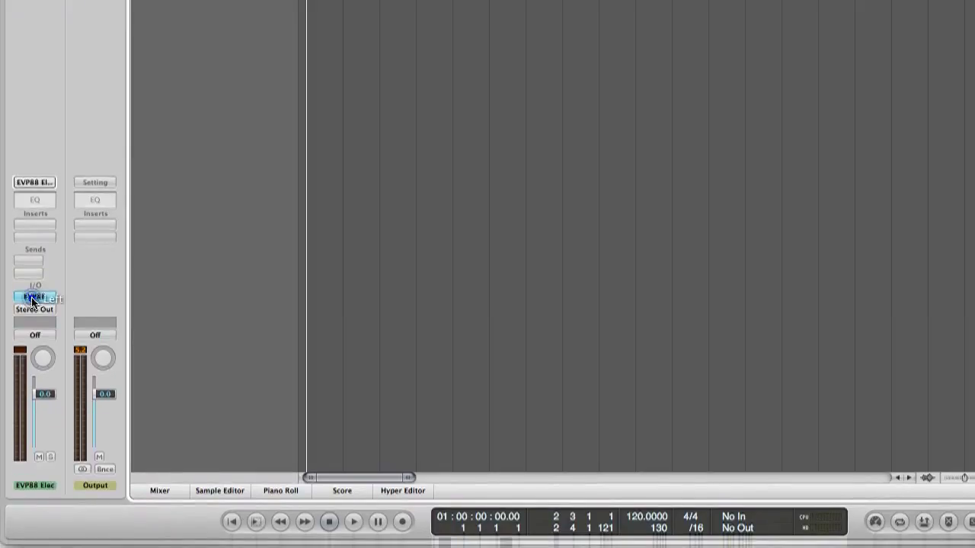
Step: Load EXS24 (Sampler) in stereo into the new track's instrument slot
left_click(31, 303)
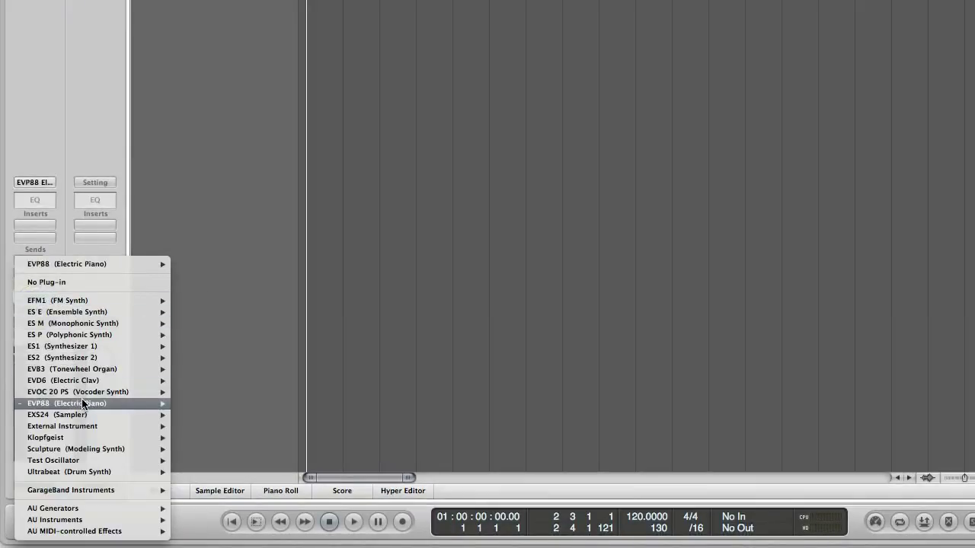
mouse_move(96, 417)
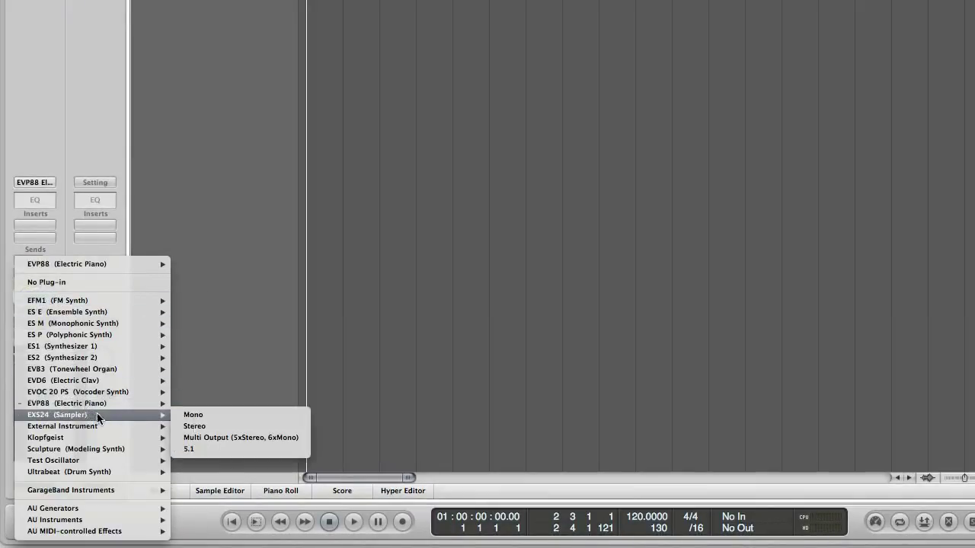
left_click(206, 426)
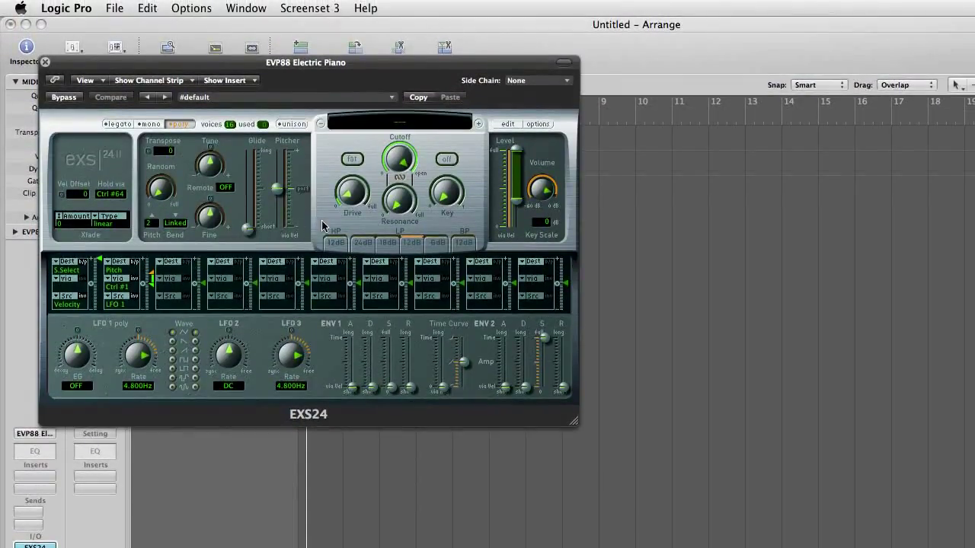
Step: Load Factory > 03 Drums & Percussion > 01 Acoustic Drum Kits > Dry Standard Kit into the EXS24
left_click(402, 120)
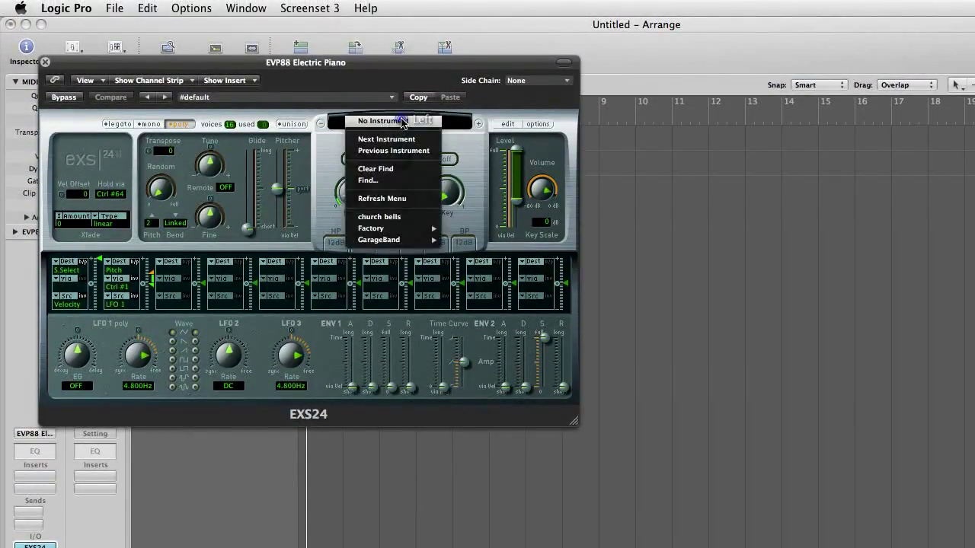
mouse_move(401, 230)
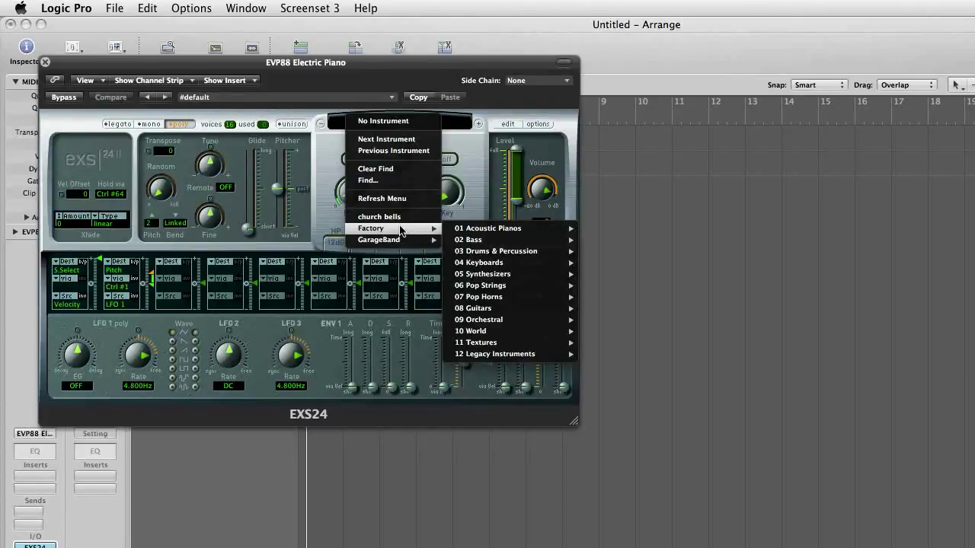
mouse_move(533, 251)
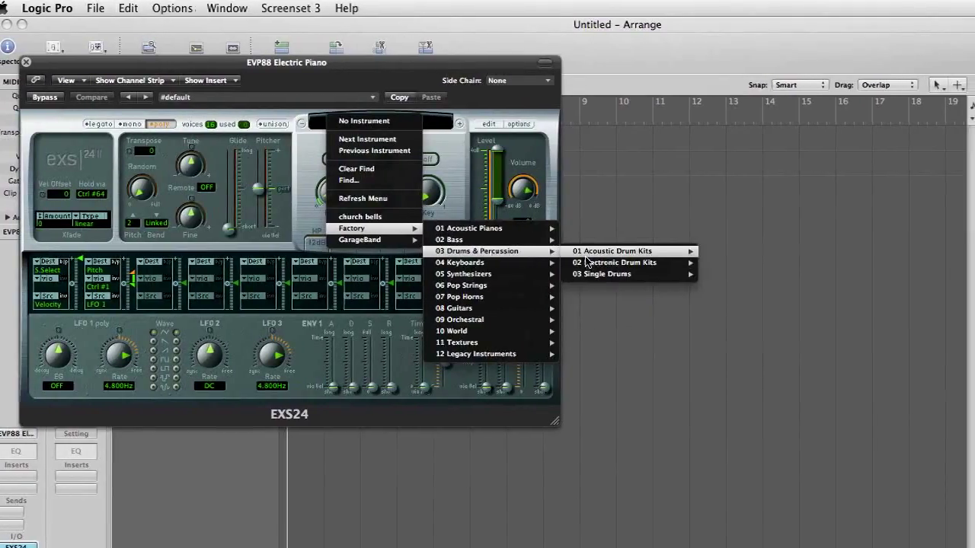
mouse_move(590, 253)
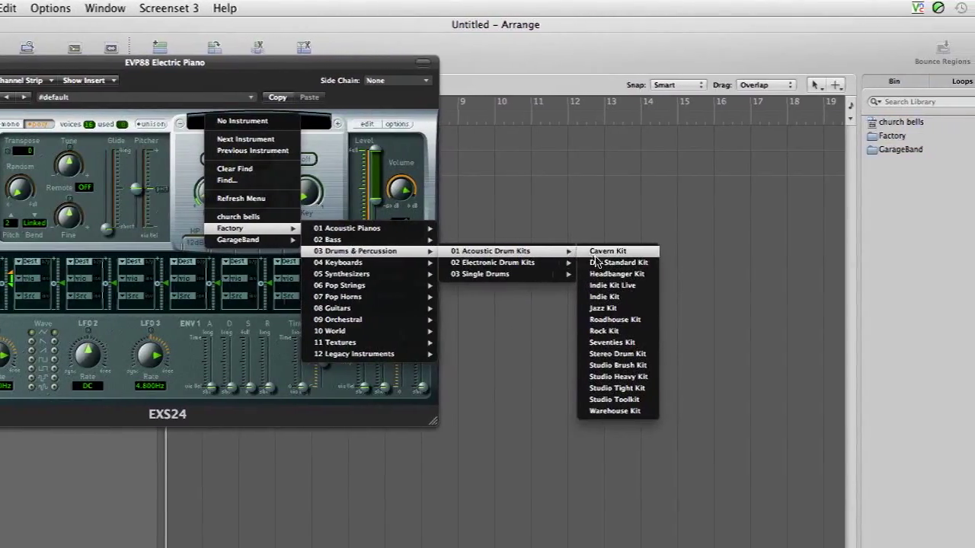
left_click(596, 262)
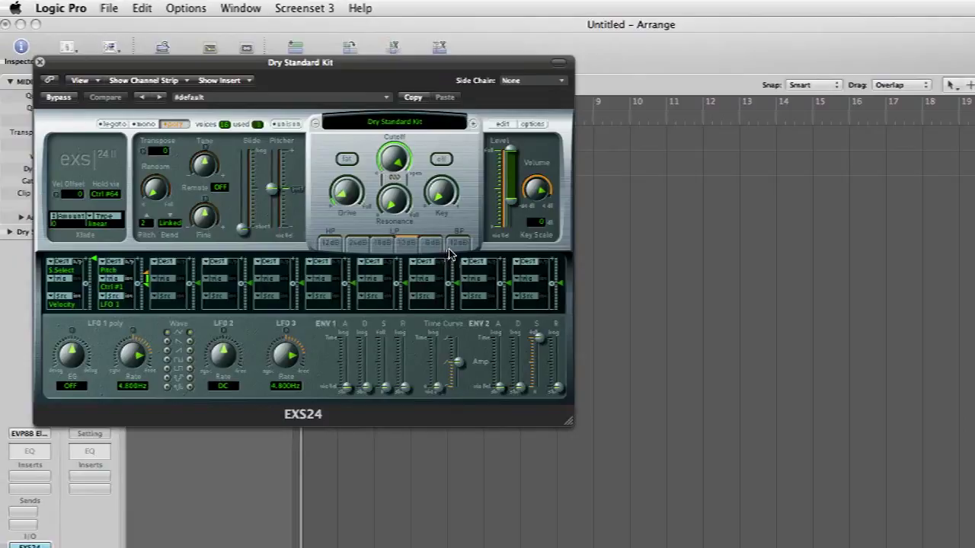
Step: Audition the drum kit by playing a note on the Caps Lock Keyboard, then hide it
key("Caps_Lock")
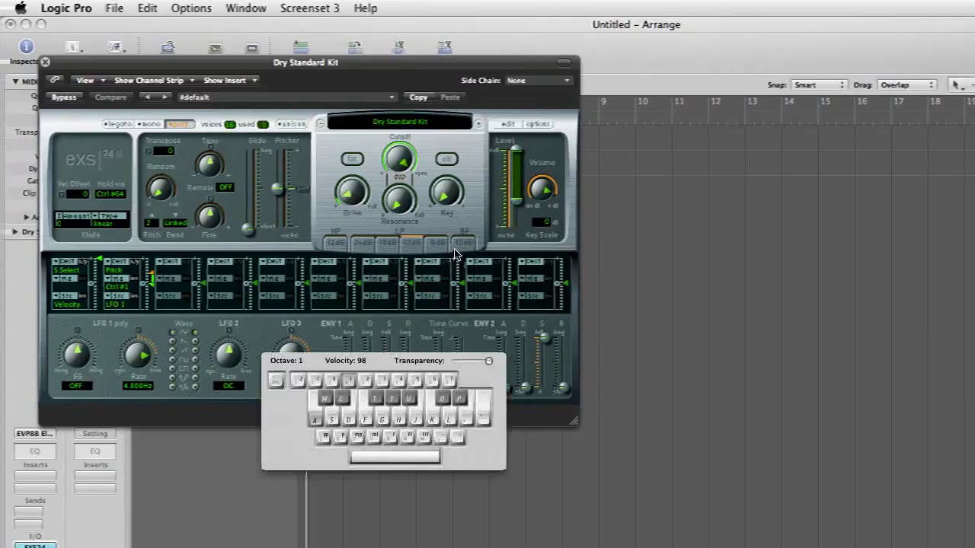
key("t")
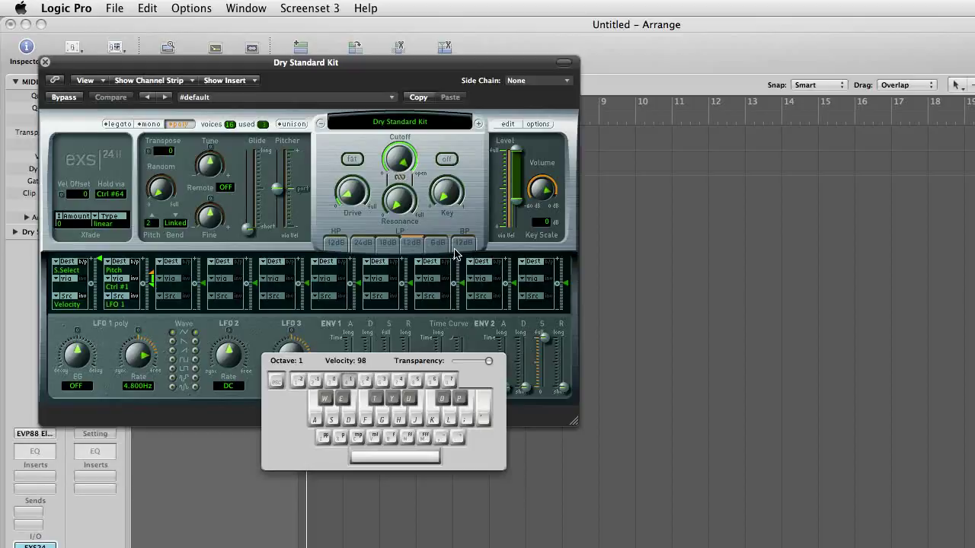
key("Caps_Lock")
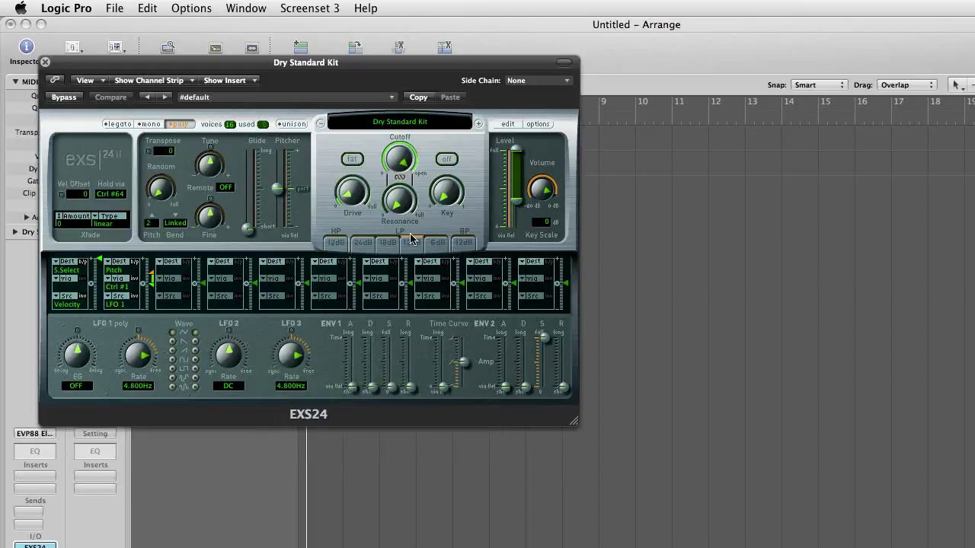
Step: Close the EXS24 plug-in window, leaving the Caps Lock Keyboard hidden
left_click(44, 62)
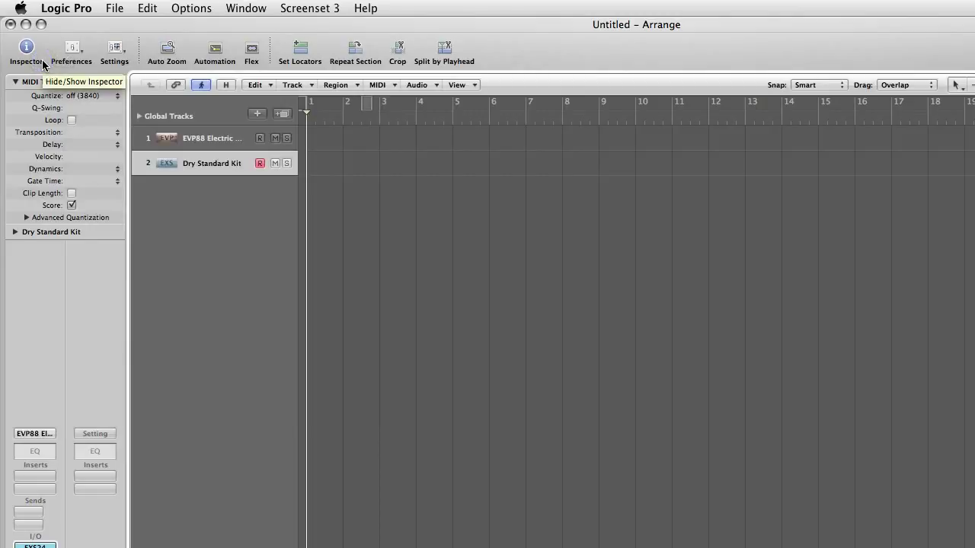
key("Caps_Lock")
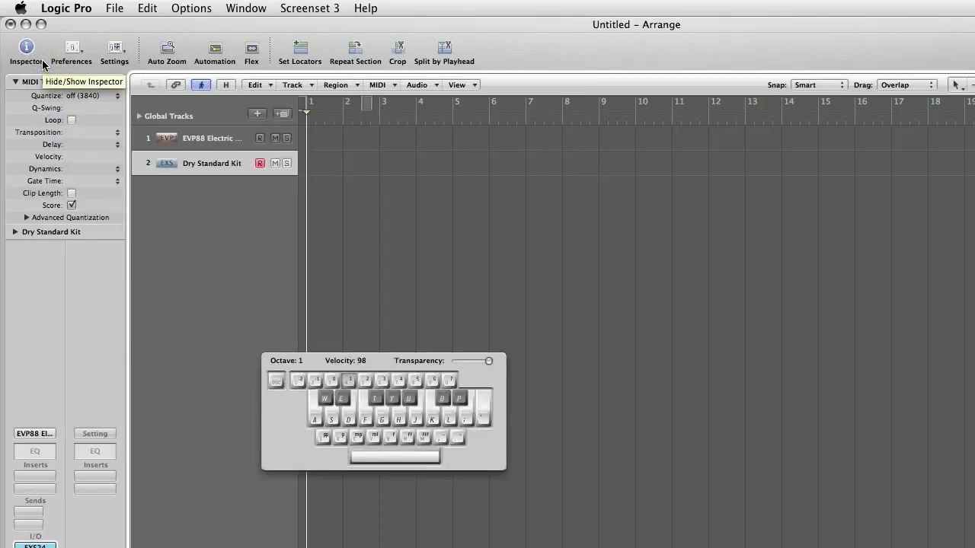
key("Caps_Lock")
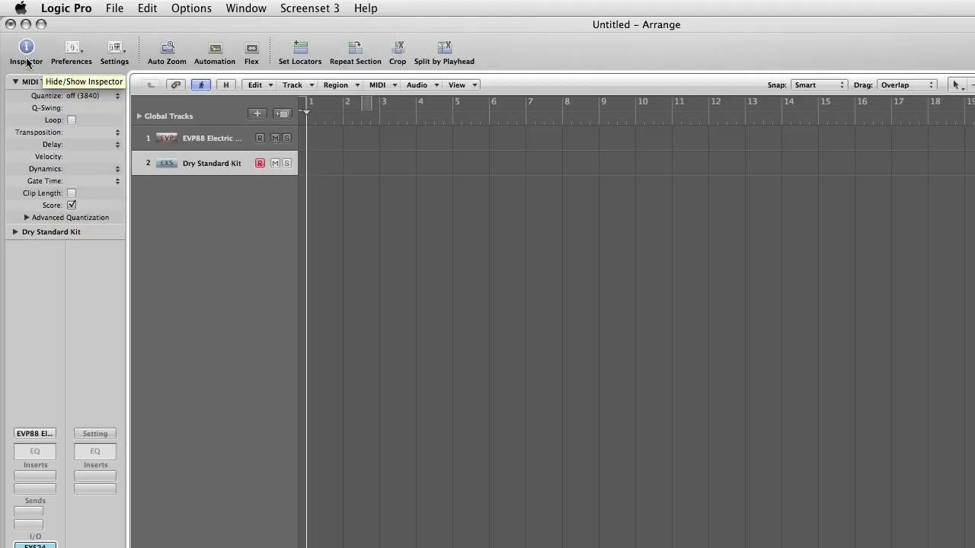
Step: Create an empty MIDI region at bar 1, extend it to bar 3, and open it in the Piano Roll
right_click(311, 166)
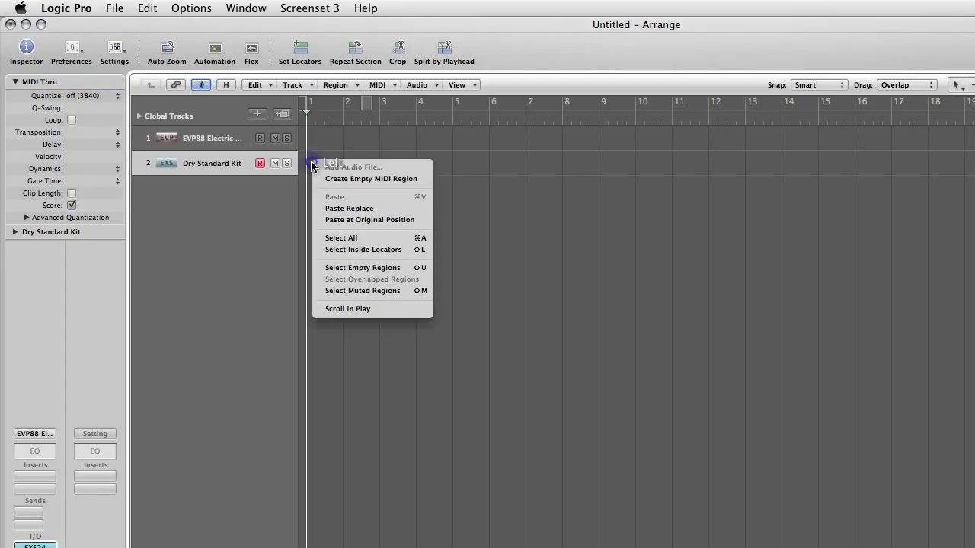
left_click(357, 178)
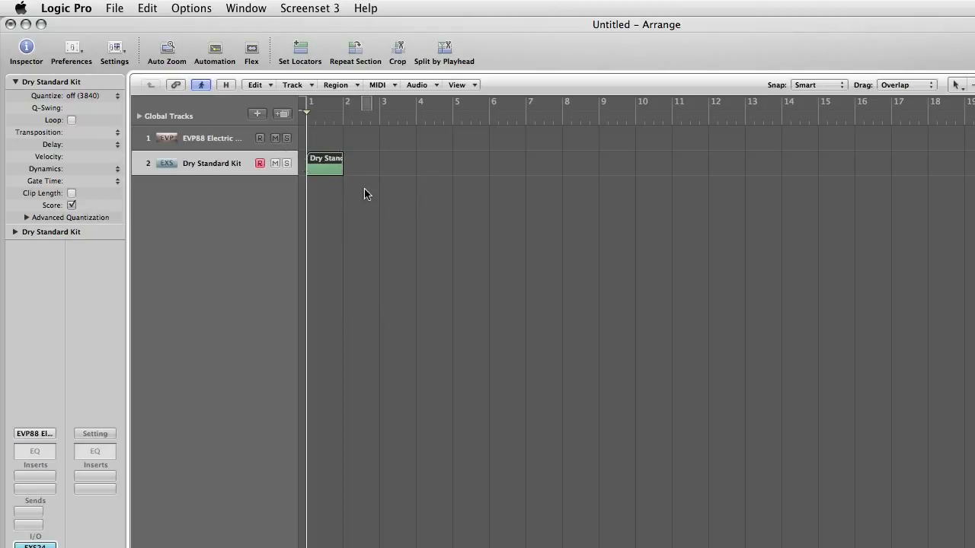
left_click_drag(340, 172, 384, 175)
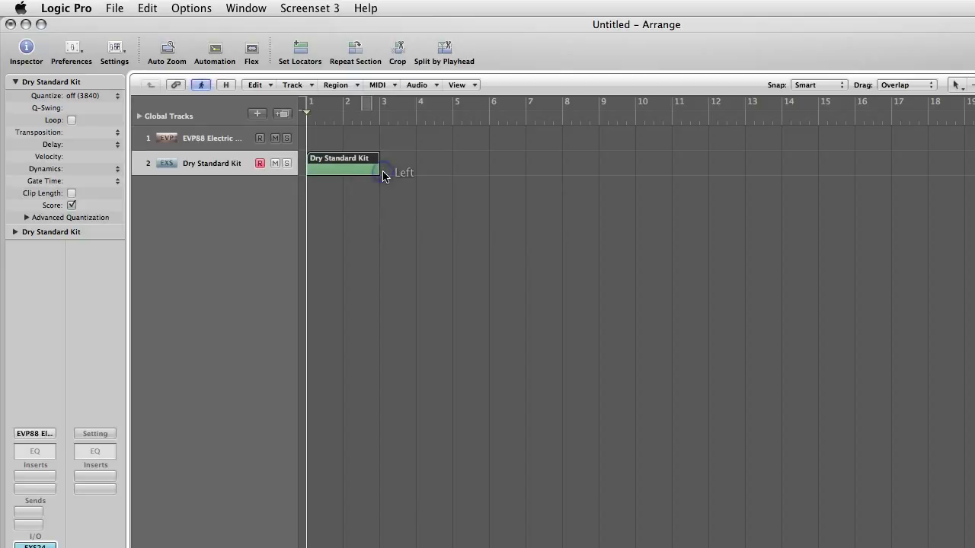
double_click(311, 157)
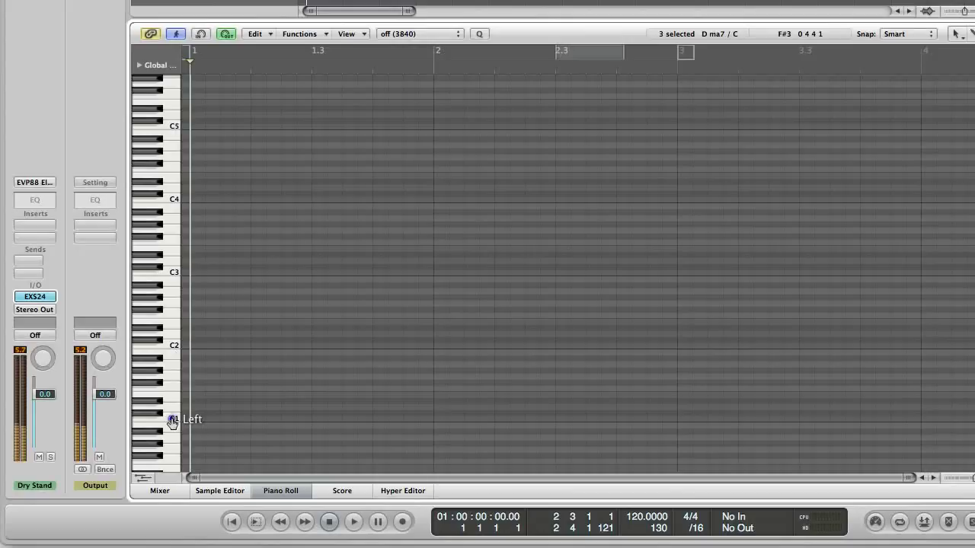
left_click(172, 406)
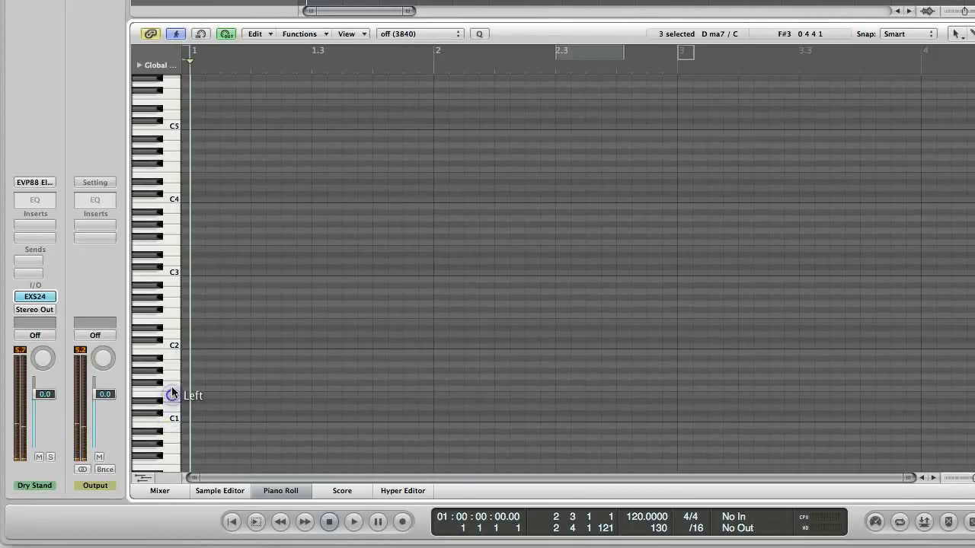
left_click(173, 388)
left_click(172, 323)
left_click(171, 310)
left_click(170, 297)
left_click(169, 272)
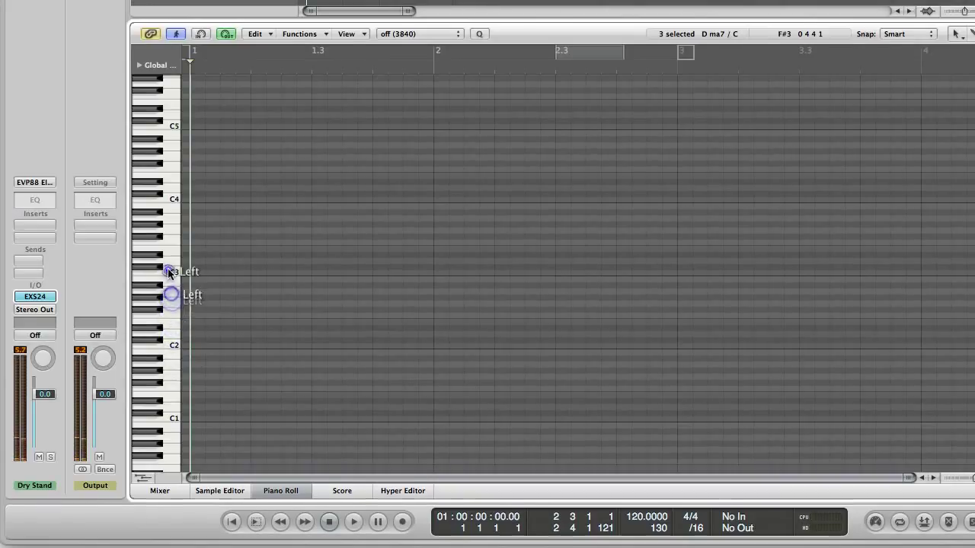
left_click(167, 258)
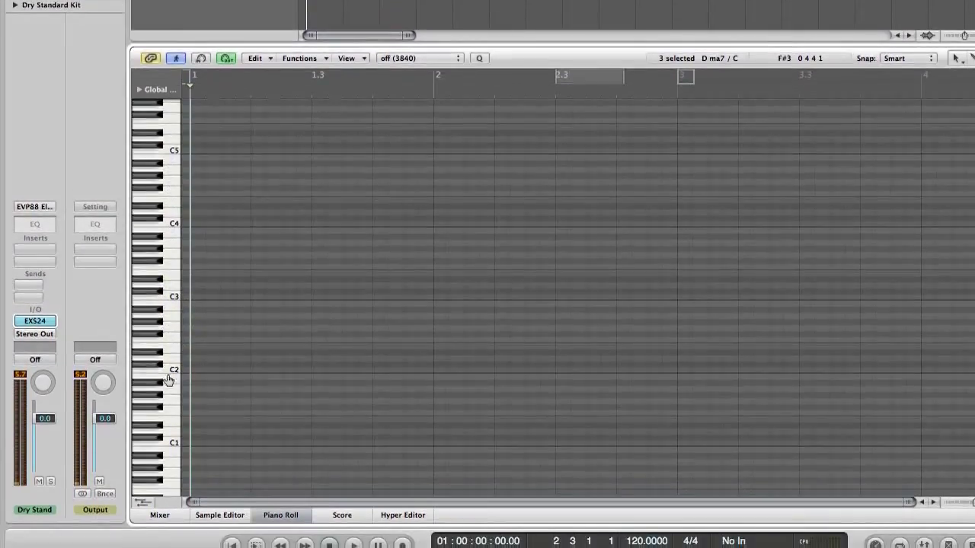
left_click(168, 463)
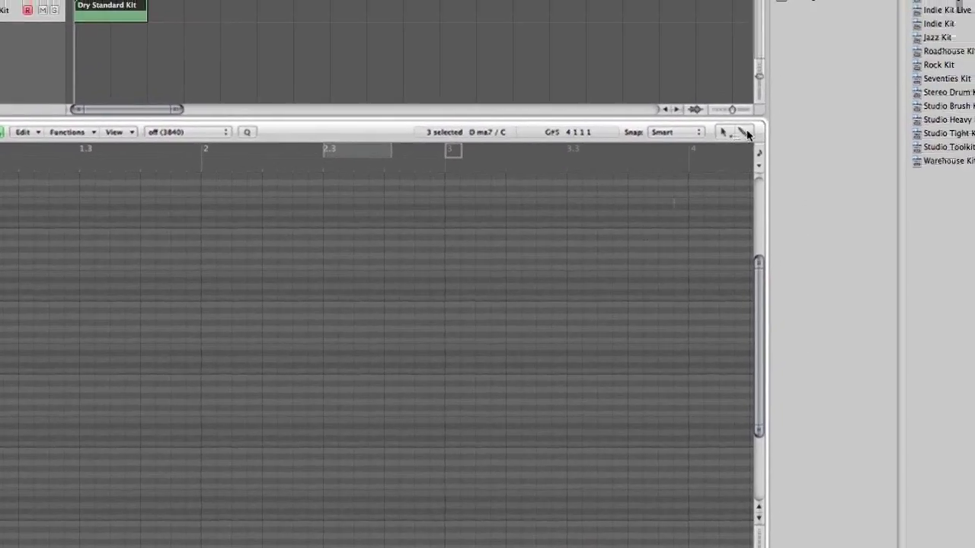
Step: Switch the Piano Roll's editing tool to the Pencil Tool
left_click(809, 96)
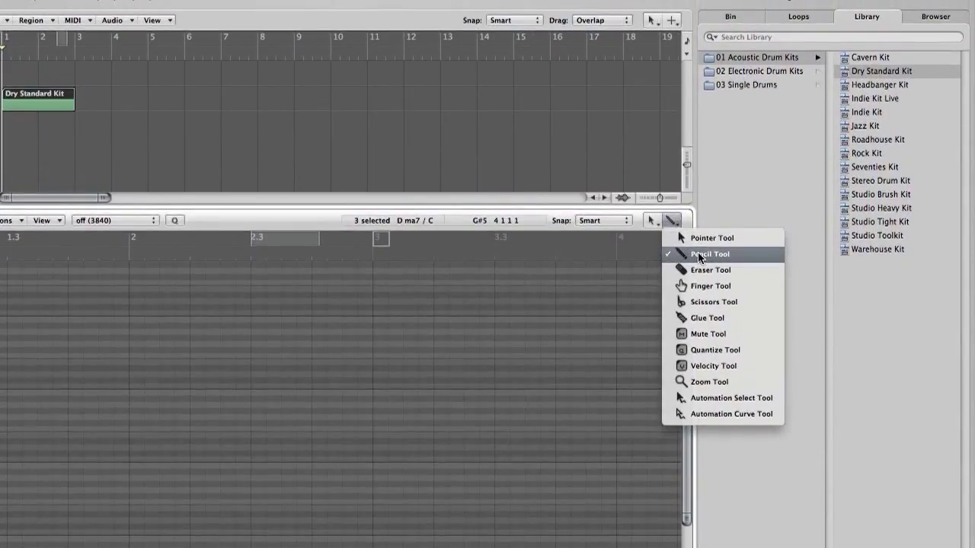
left_click(697, 241)
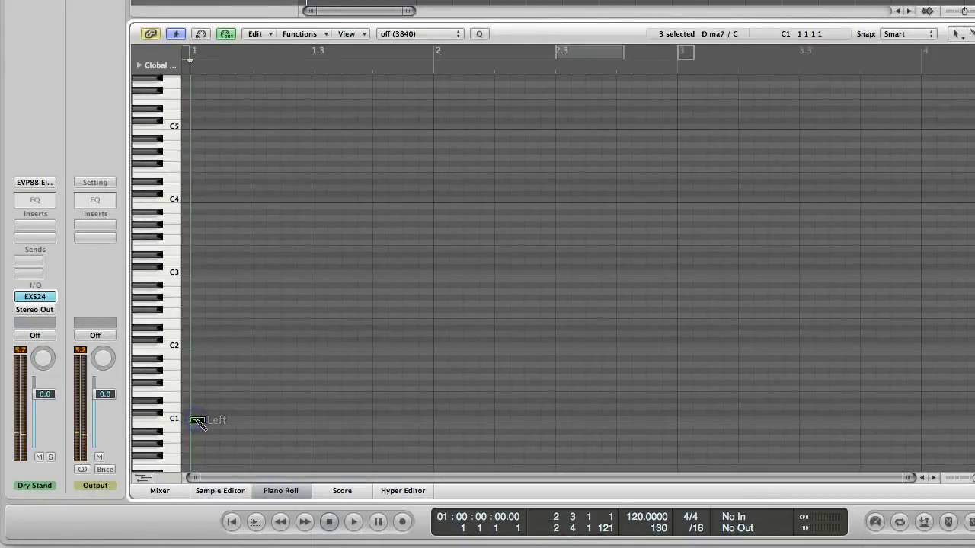
Step: Pencil in kick notes on C1 and snare notes on D1 across both bars
left_click(258, 408)
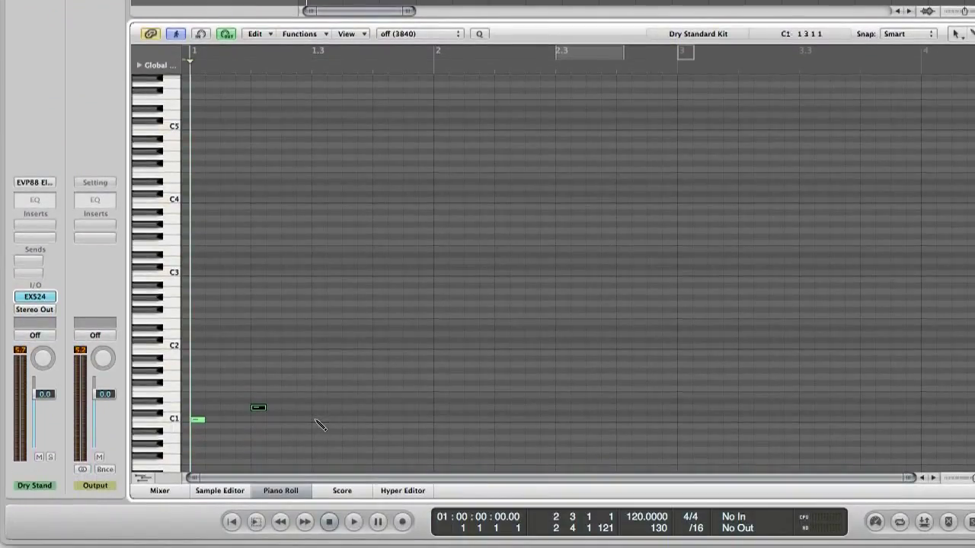
left_click(349, 420)
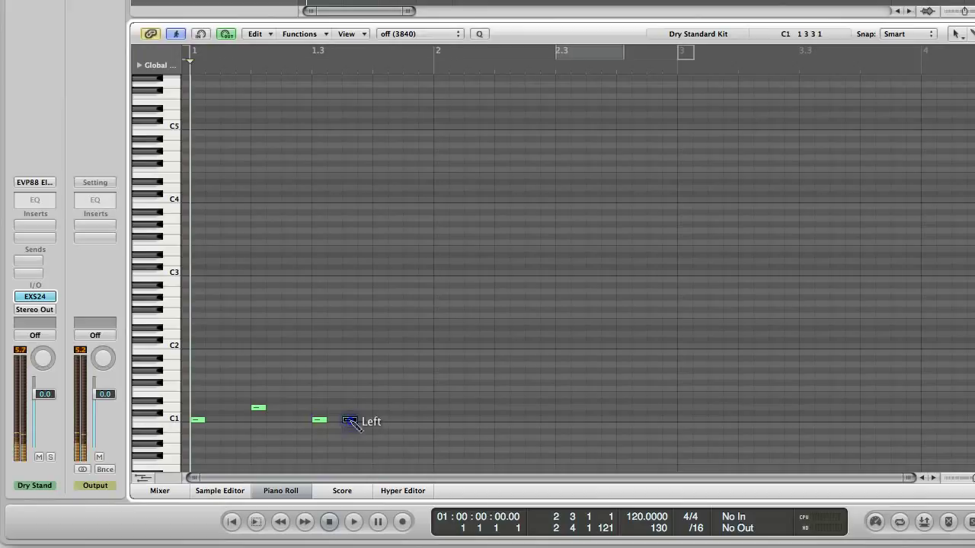
left_click(379, 408)
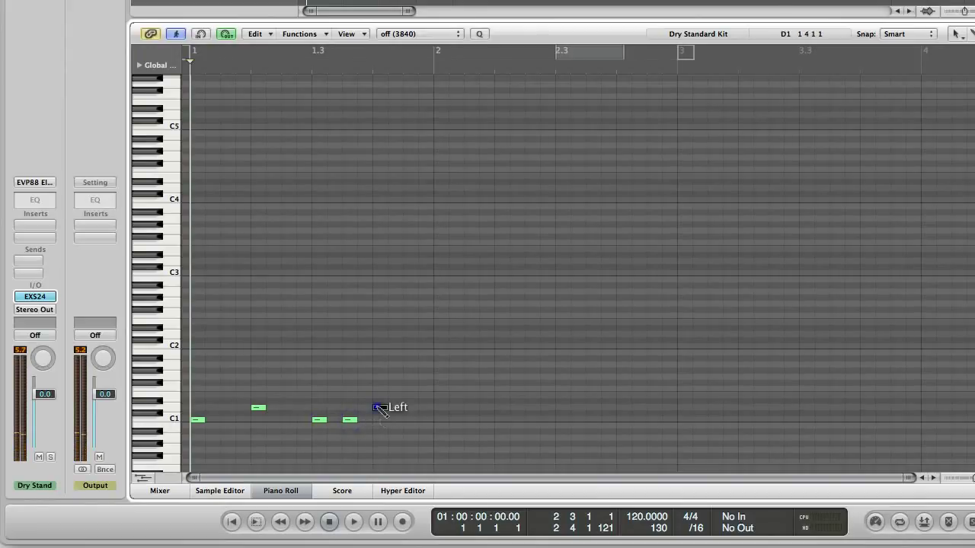
left_click(442, 421)
left_click(503, 408)
left_click(533, 420)
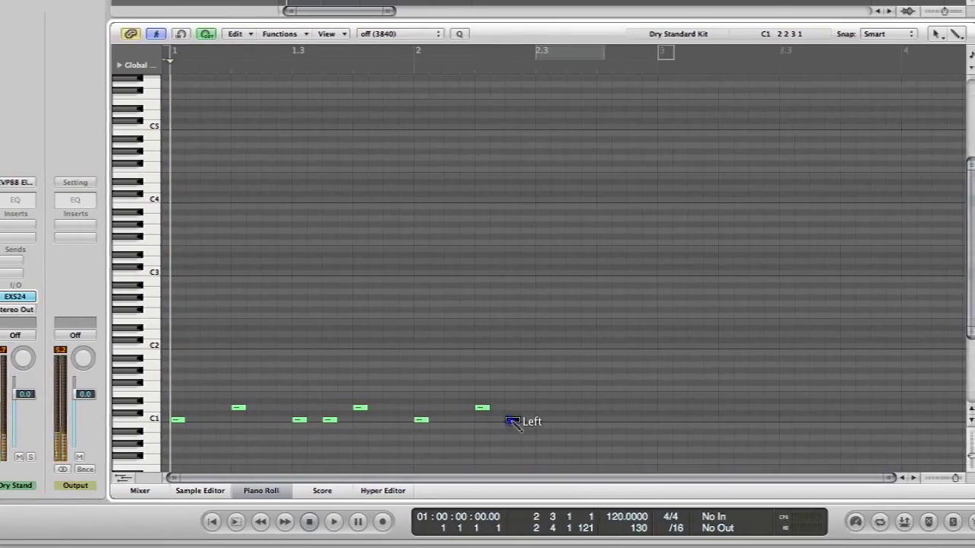
left_click(573, 420)
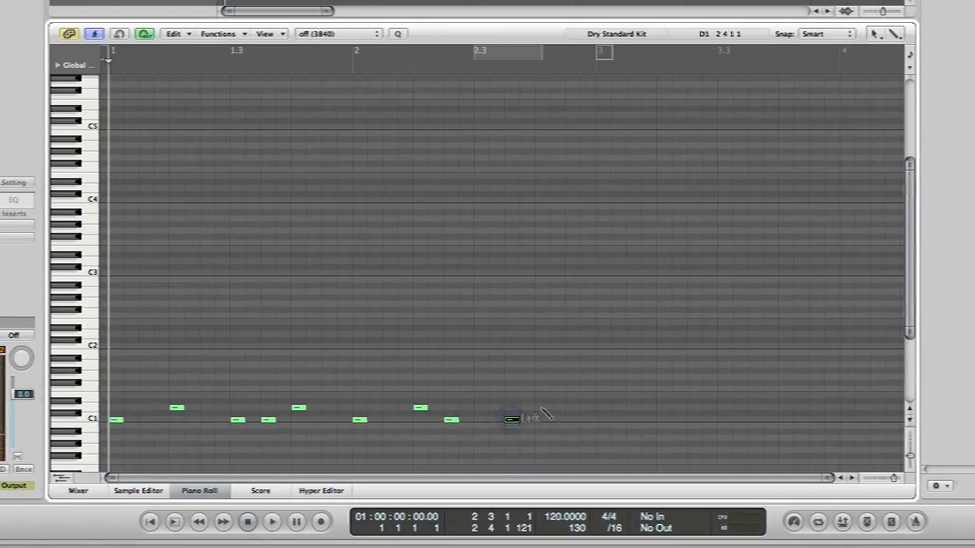
left_click(542, 408)
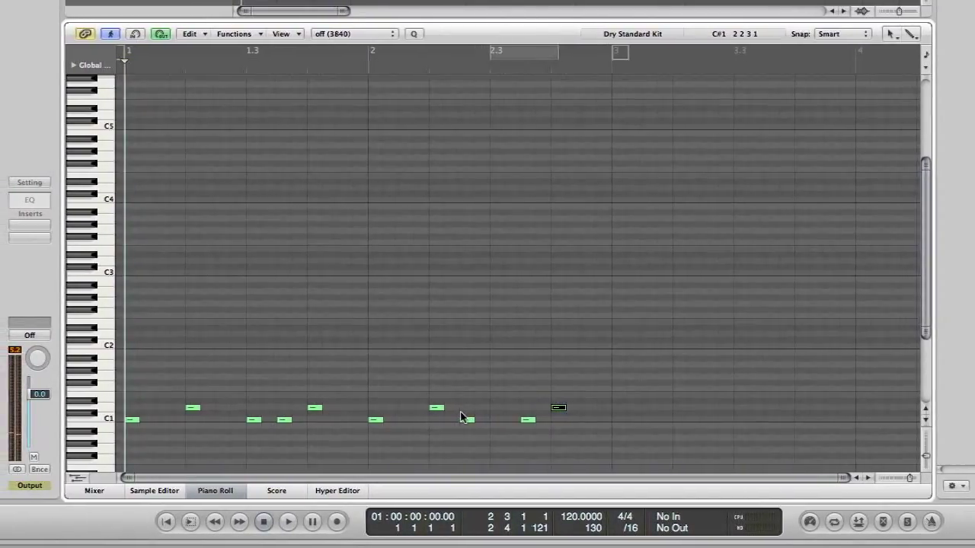
Step: Select the six C1 kick notes, then switch the selection to the four D1 snare notes
left_click(102, 419)
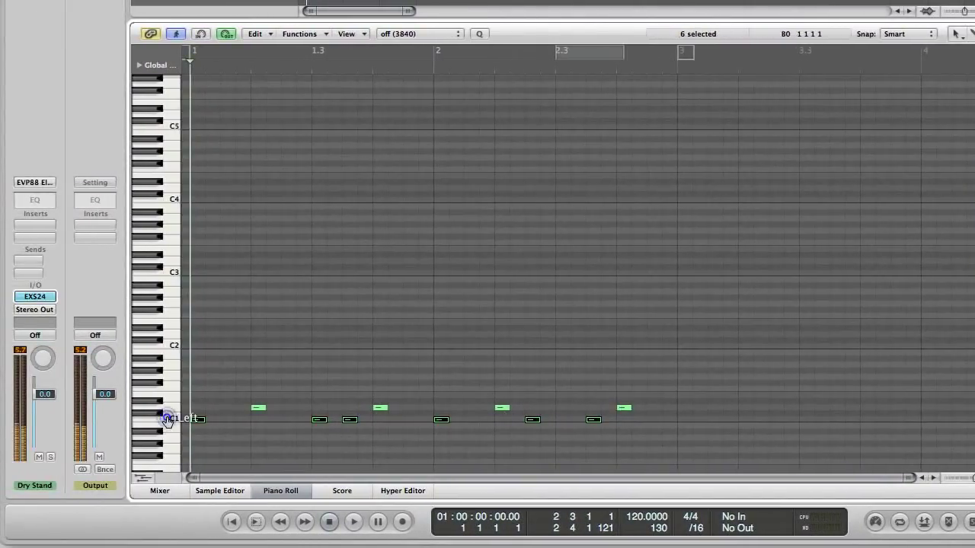
left_click(171, 405)
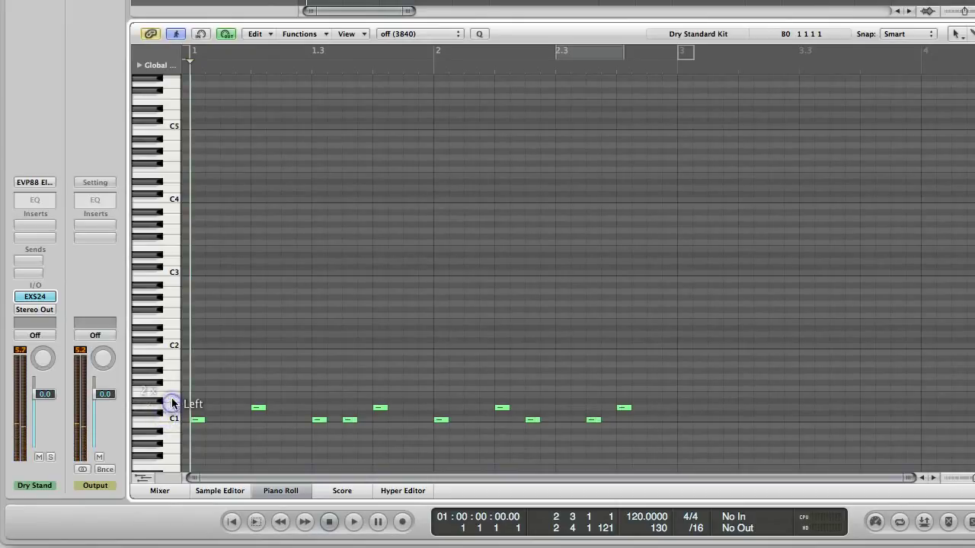
left_click(171, 408)
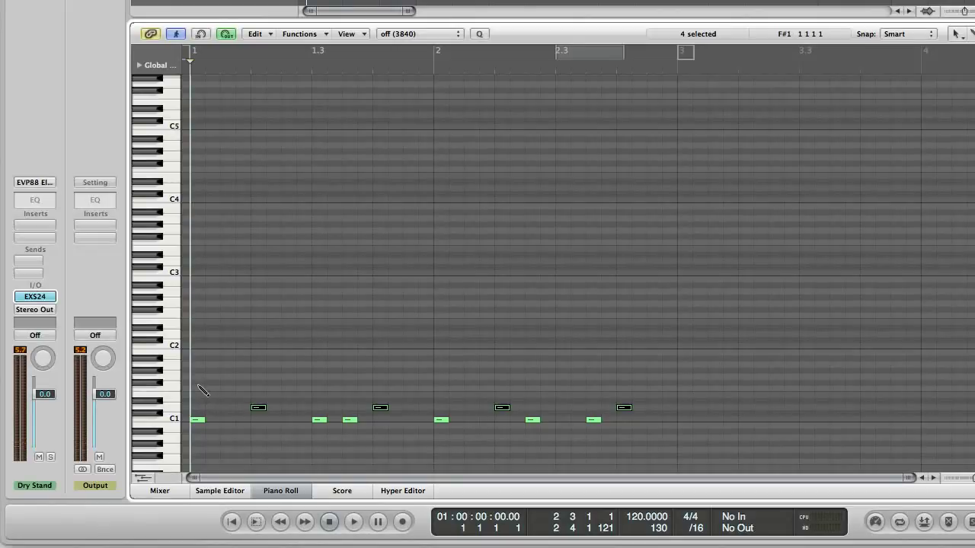
Step: Pencil eighth-note hi-hats along F#1 through bars 1 and 2
left_click(199, 385)
left_click(228, 383)
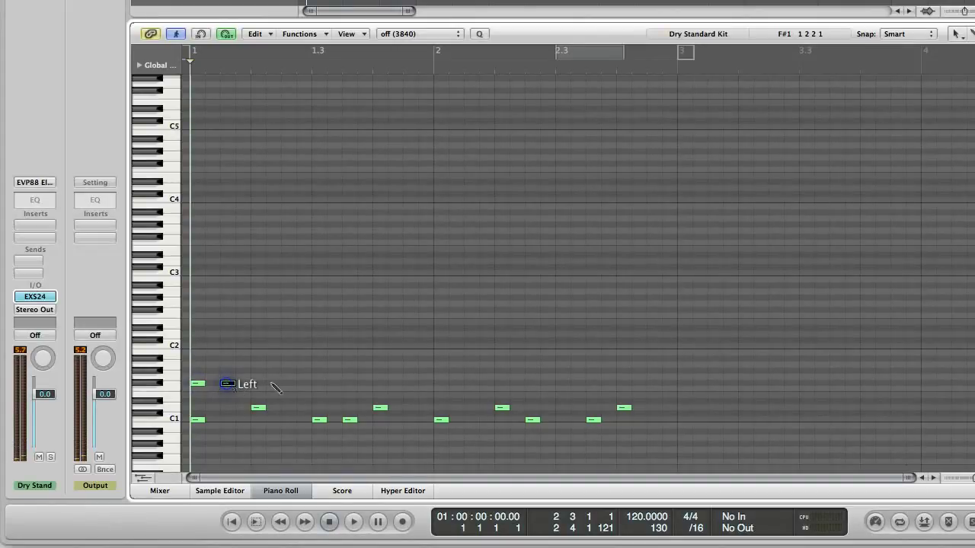
left_click(289, 383)
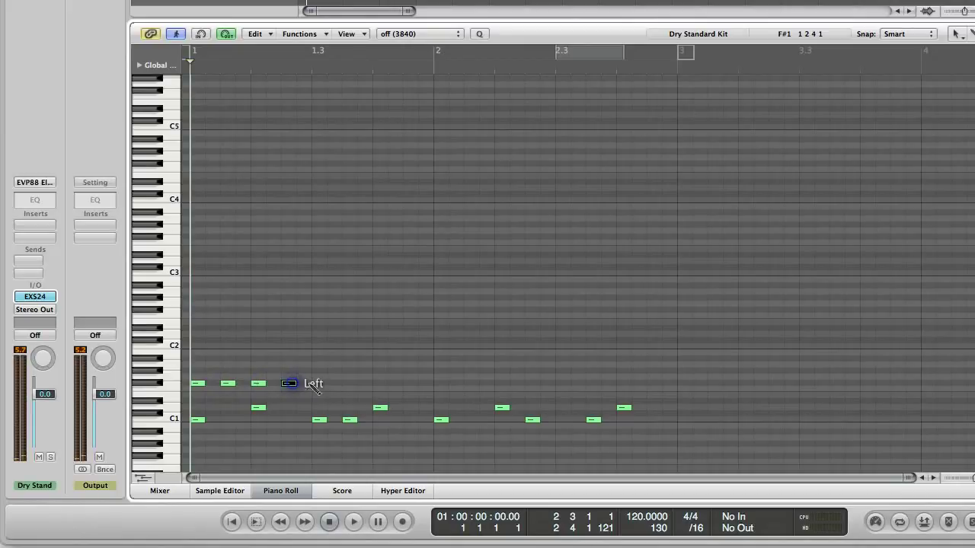
left_click(319, 384)
left_click(349, 384)
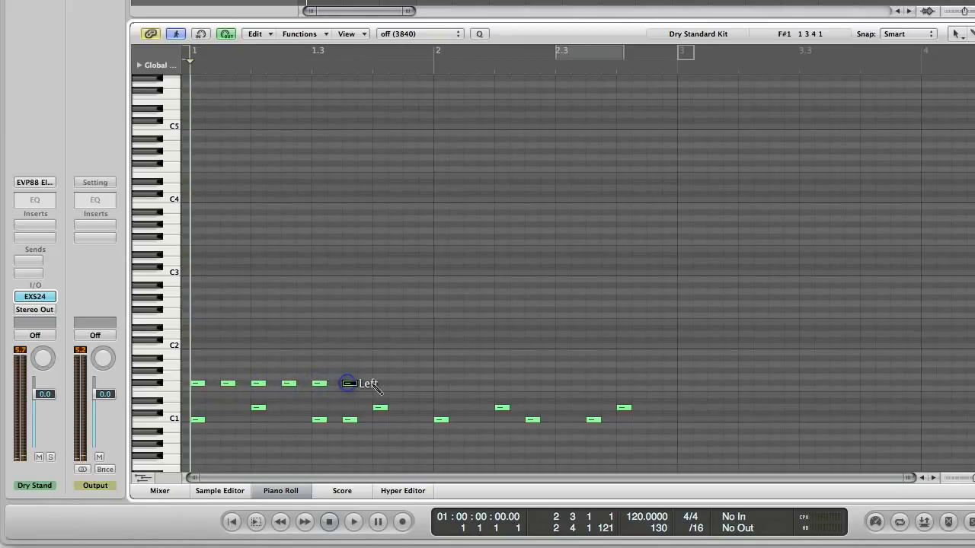
left_click(472, 383)
left_click(502, 383)
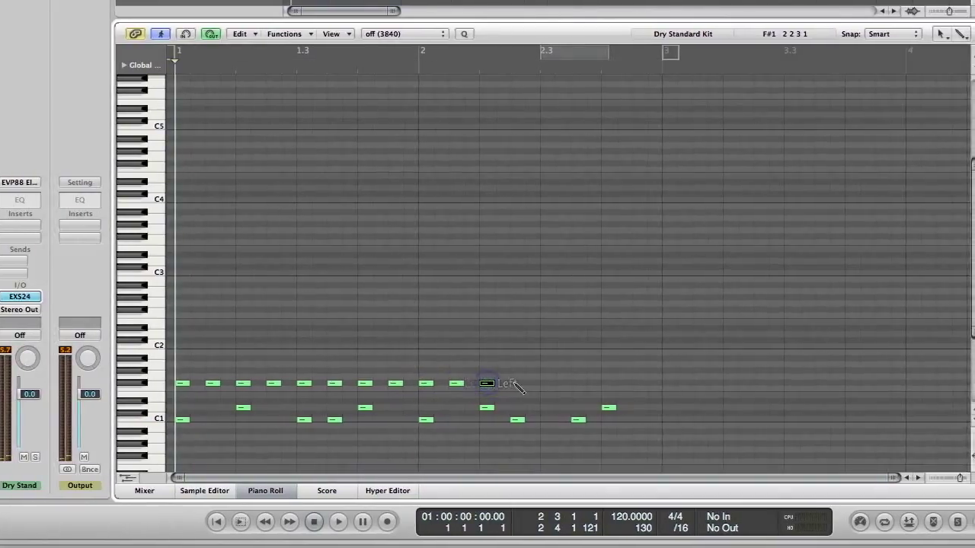
left_click(532, 383)
left_click(536, 383)
left_click(567, 383)
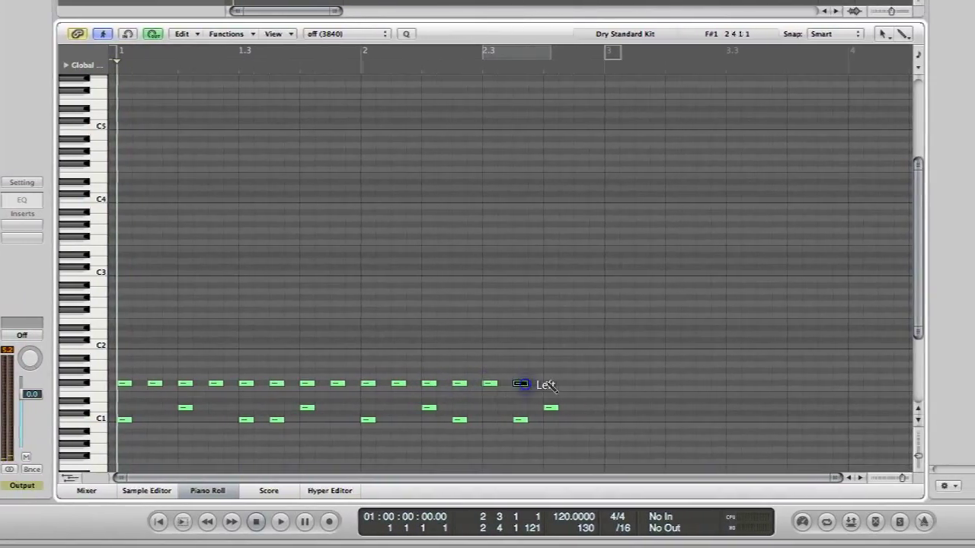
left_click(597, 383)
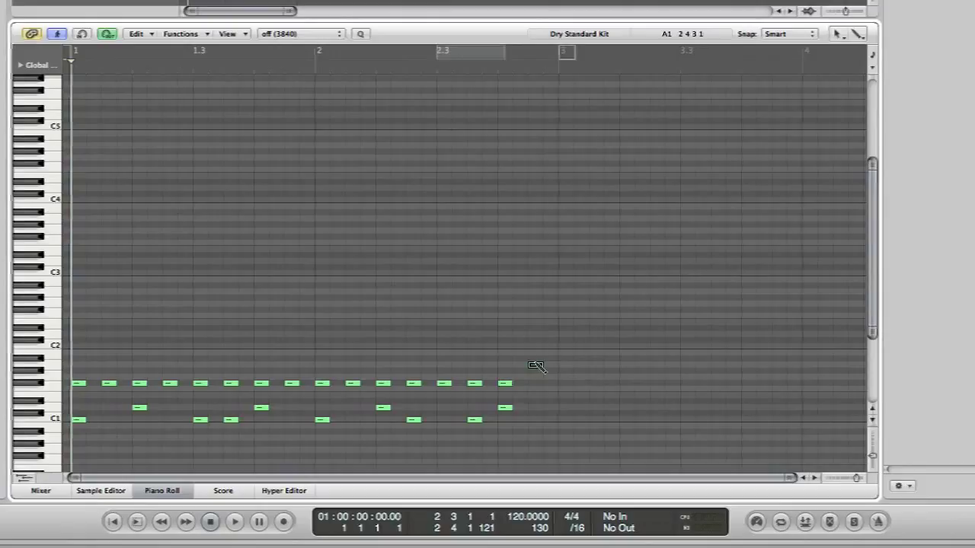
Step: Add a note raised to A#1 in bar 2, one more F#1 hi-hat, and an extra C1 kick
left_click(563, 364)
left_click_drag(526, 365, 525, 359)
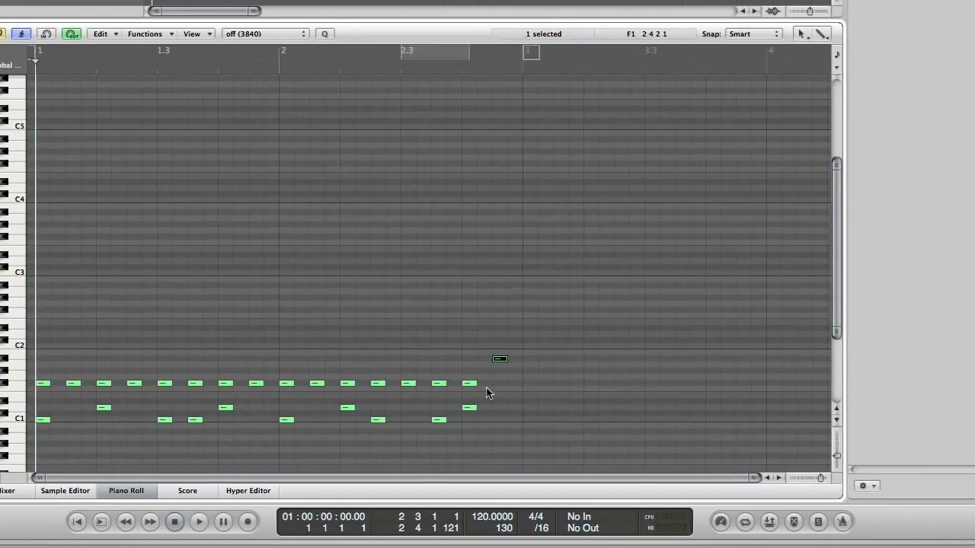
left_click(492, 383)
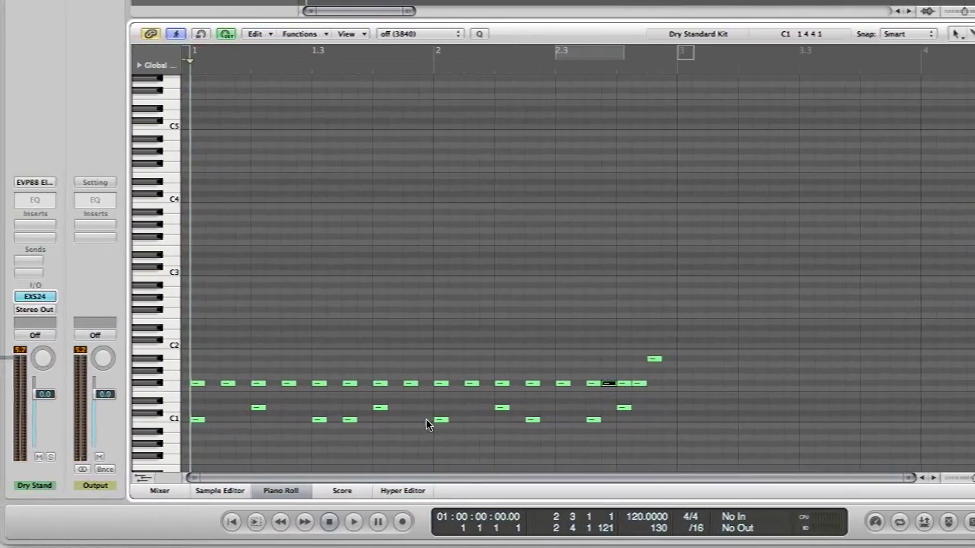
left_click(428, 419)
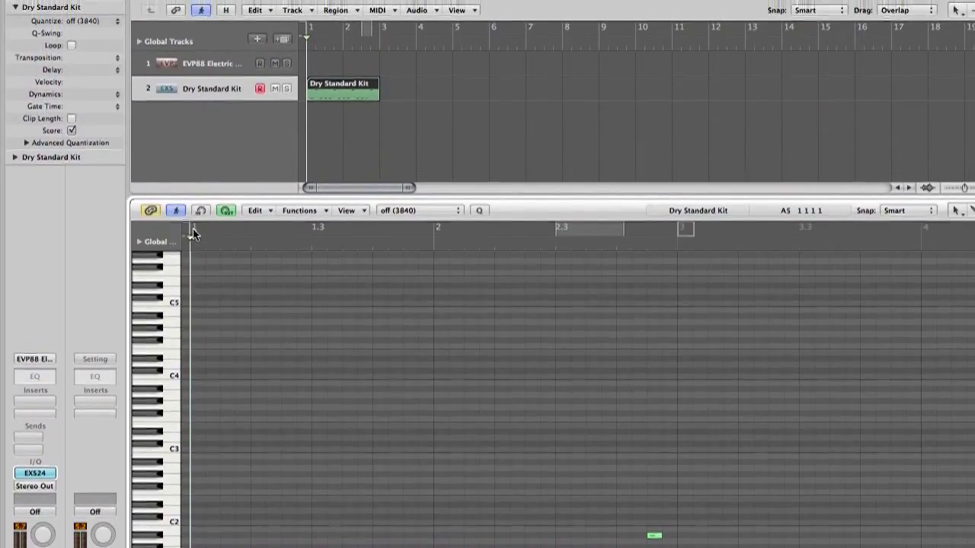
Step: Create a cycle range from bar 1 to bar 3 in the Piano Roll ruler
left_click_drag(194, 235, 665, 262)
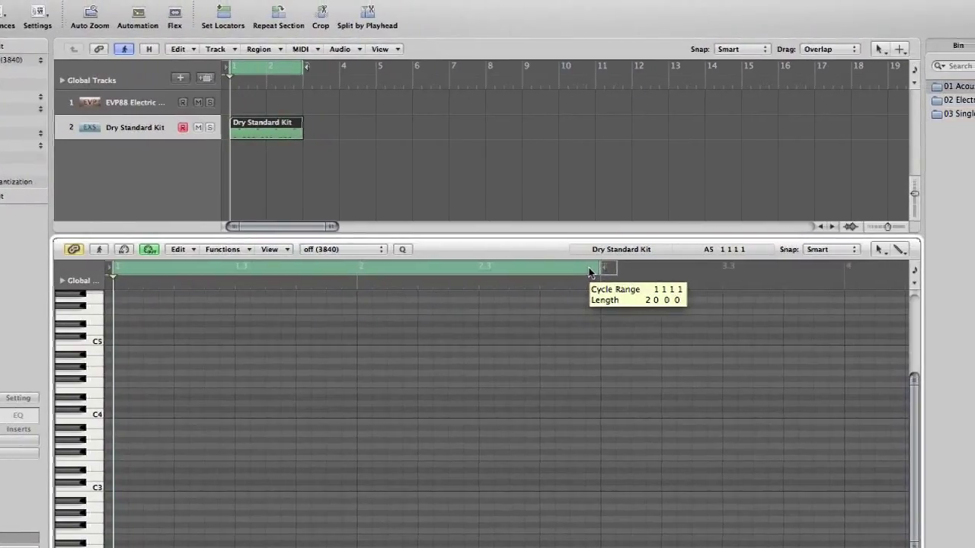
left_click_drag(588, 272, 590, 272)
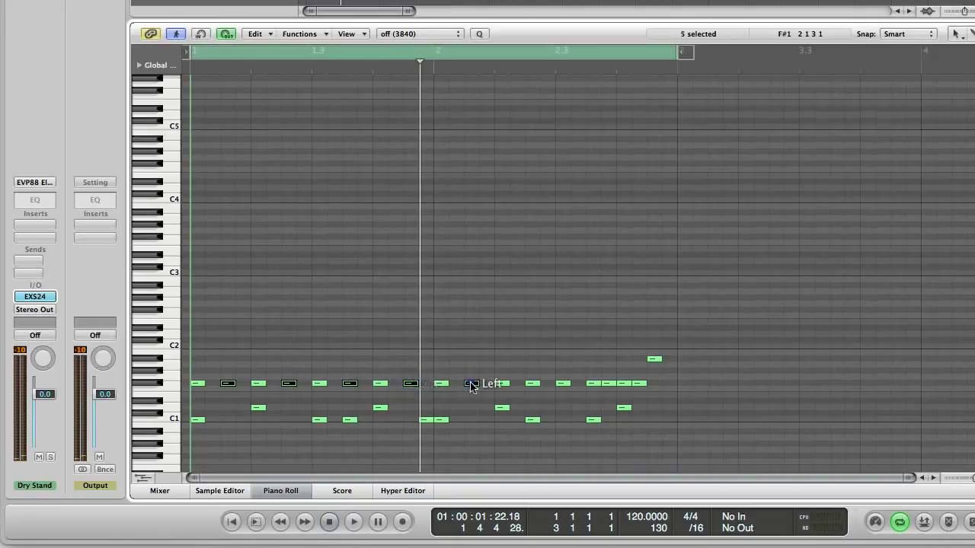
Step: Add the last two off-beat F#1 hi-hats in bar 2 to the selection
left_click(532, 383, "shift")
left_click(594, 383, "shift")
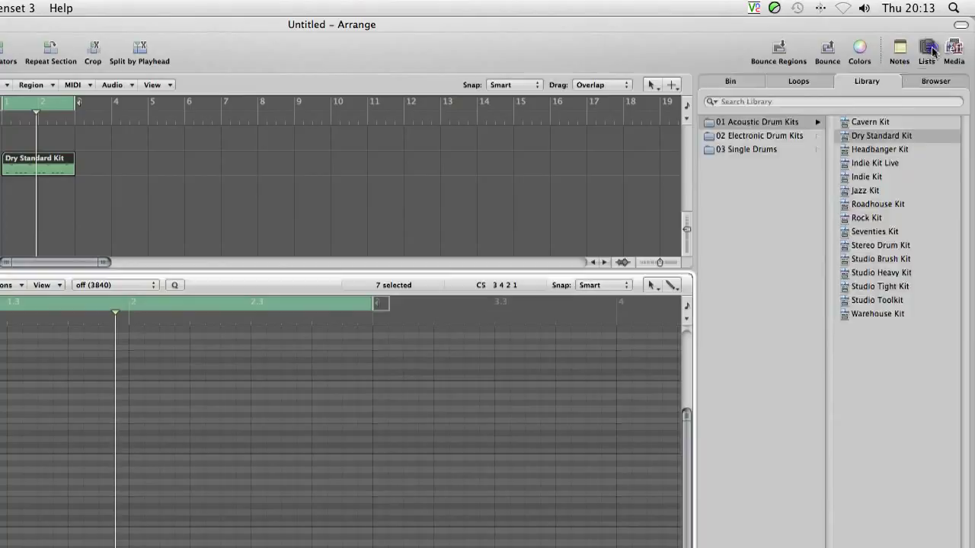
Step: In the Event List, lower the seven off-beat F#1 hi-hat velocities from 47 to 41
left_click(931, 50)
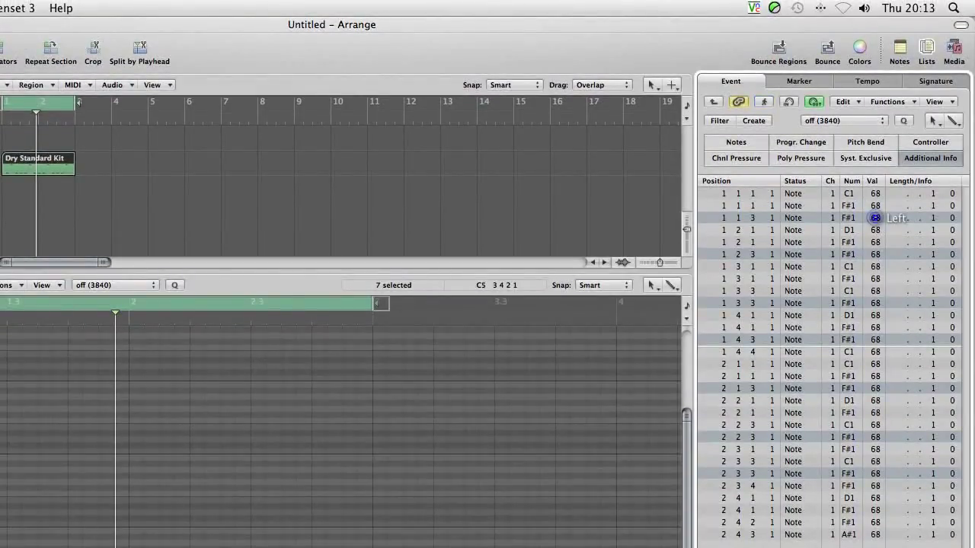
mouse_move(871, 218)
left_mouse_down()
mouse_move(871, 265)
mouse_move(871, 201)
left_mouse_up()
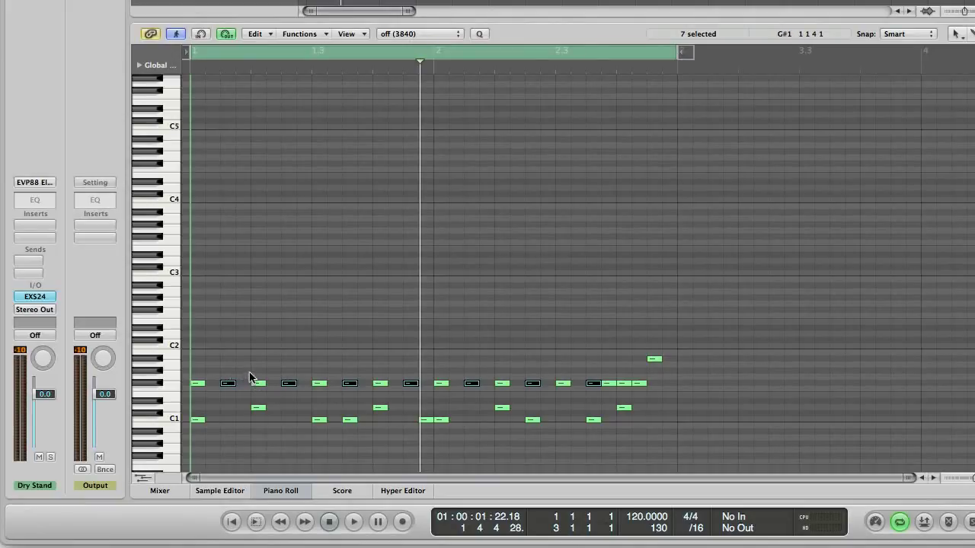
Step: Select the on-beat F#1 hi-hats, raise their velocity to 80, and play the loop to compare
key("space")
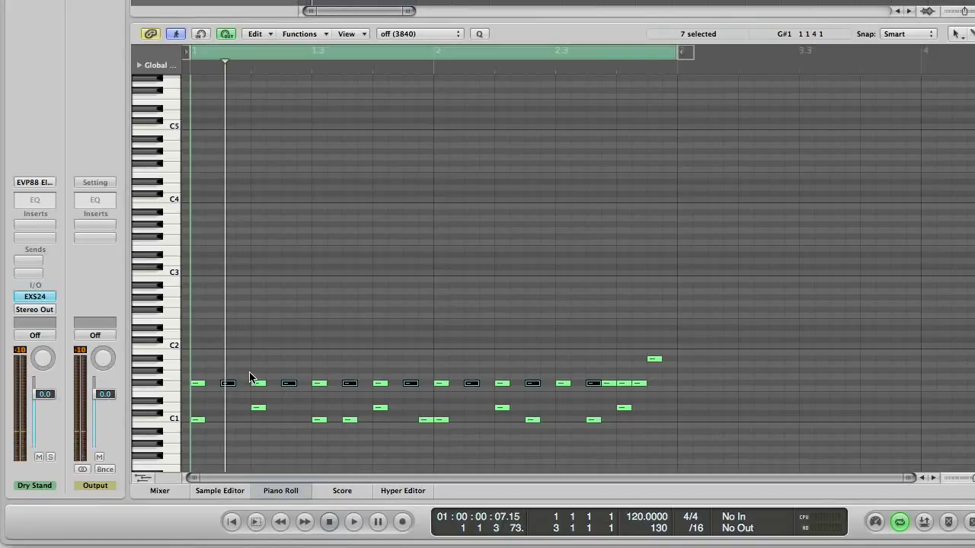
left_click(195, 386)
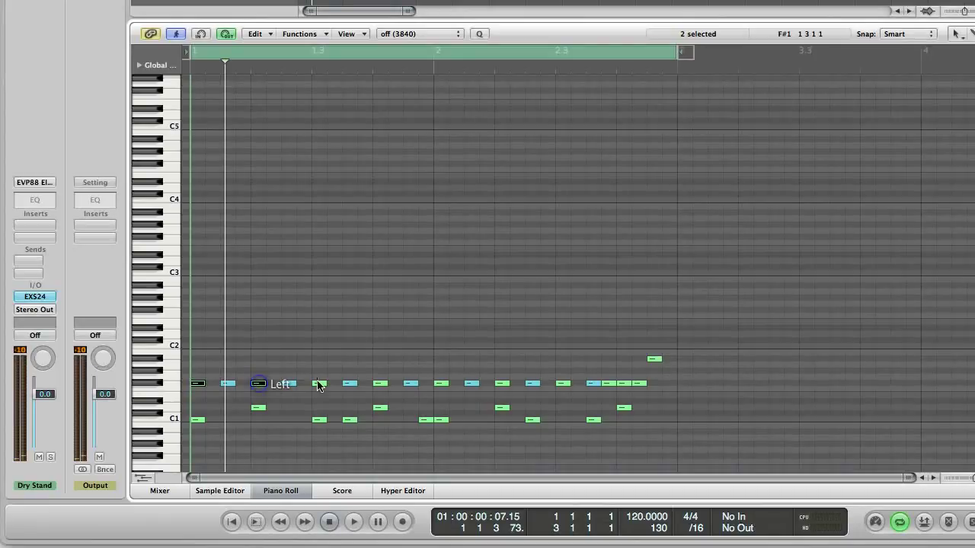
left_click(441, 383, "shift")
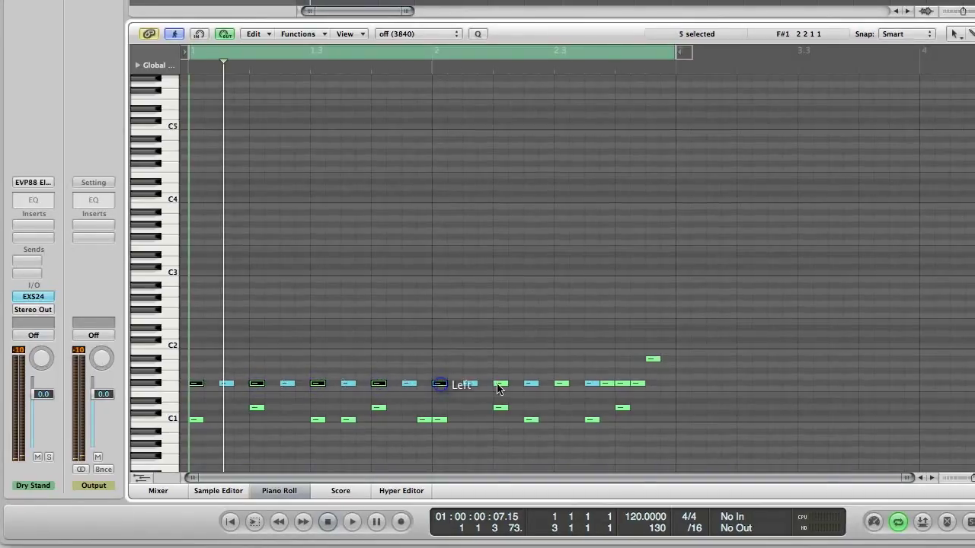
left_click(502, 383, "shift")
left_click(526, 383, "shift")
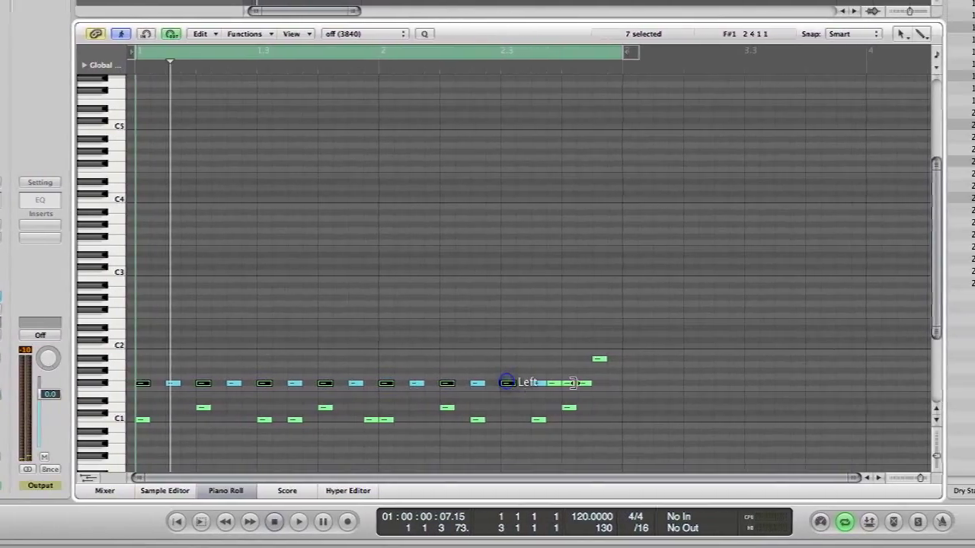
left_click(587, 383, "shift")
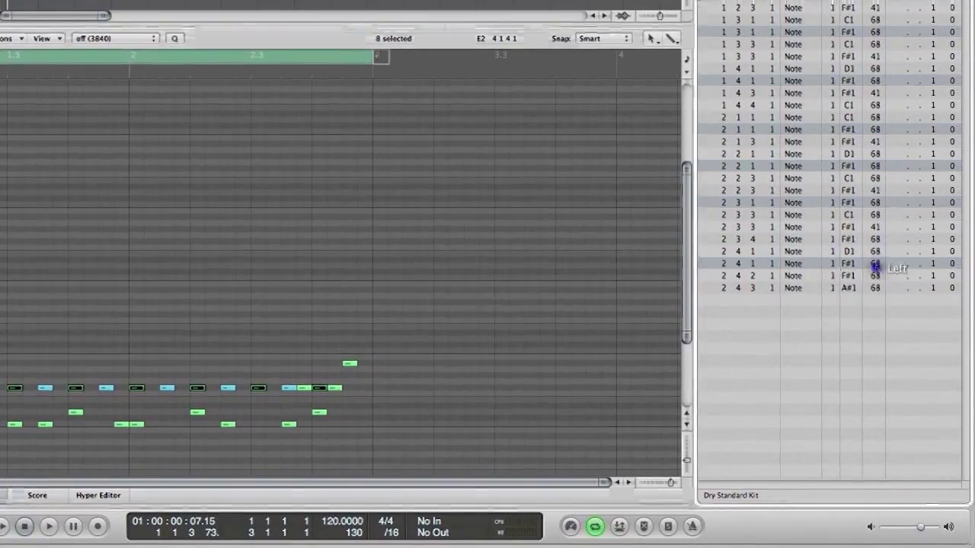
left_click_drag(875, 266, 875, 254)
key("space")
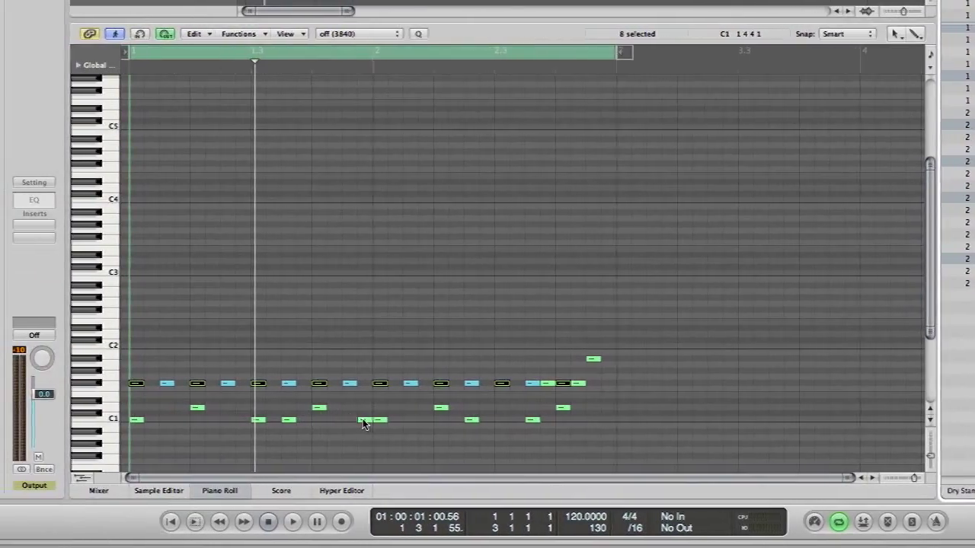
Step: Set the kick at 1 4 4 to velocity 51 and make the first kick louder
left_click(328, 419)
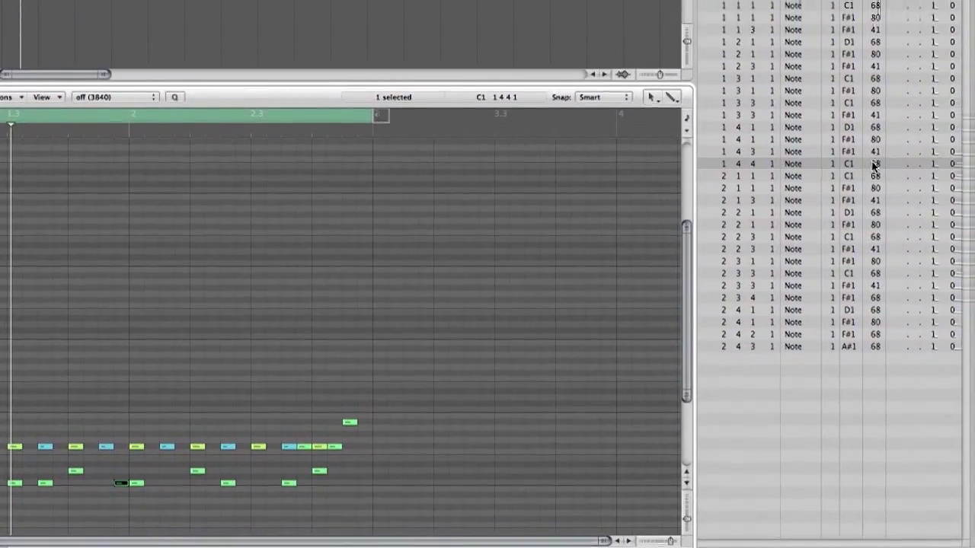
left_click(870, 187)
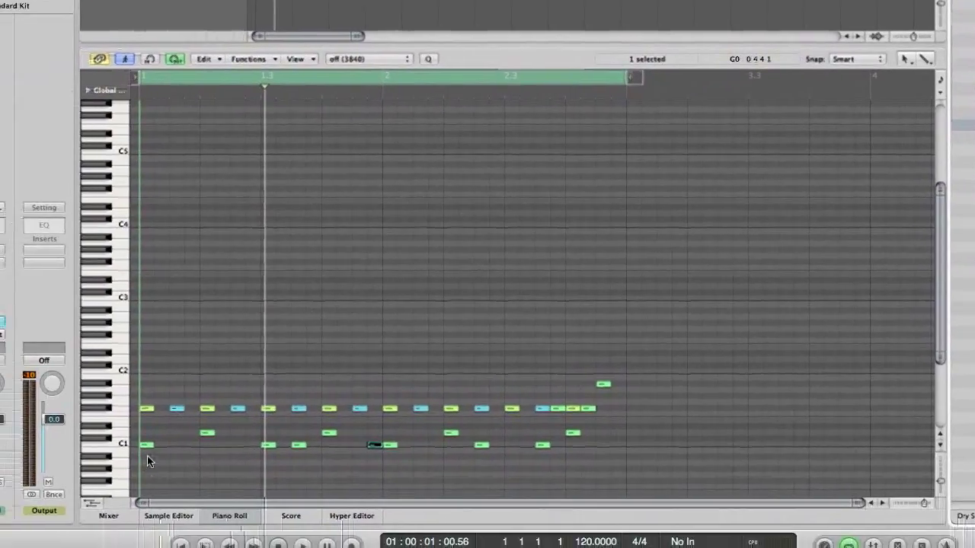
left_click(61, 489)
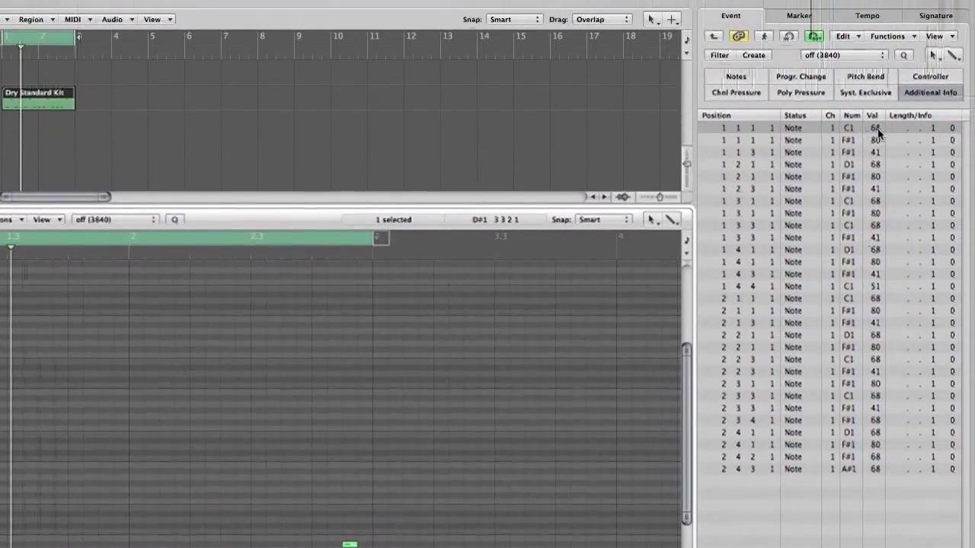
left_click(974, 0)
left_click_drag(876, 164, 874, 151)
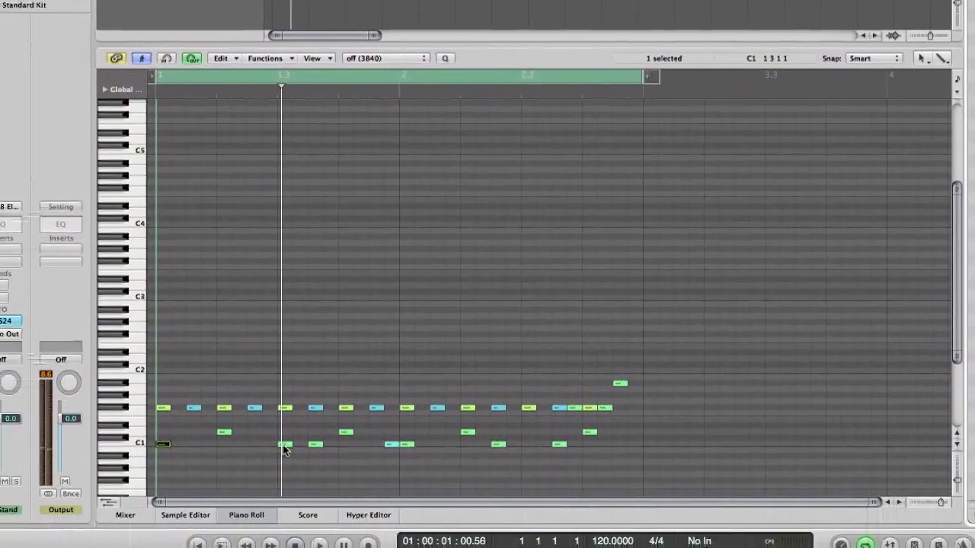
left_click(284, 444)
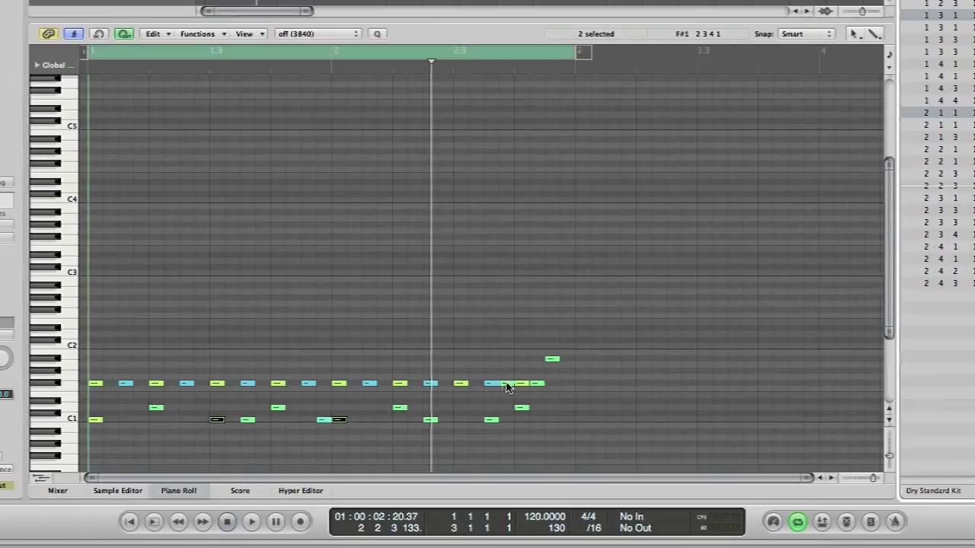
Step: Adjust individual note velocities, bringing the 2 4 2 hi-hat to 39 and the 1 4 4 kick to 38
left_click(506, 384)
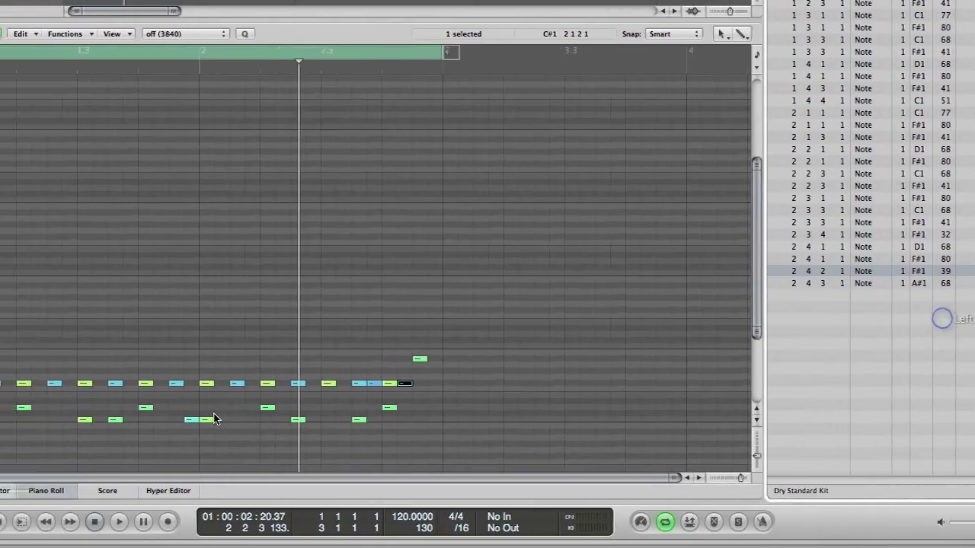
left_click(121, 419)
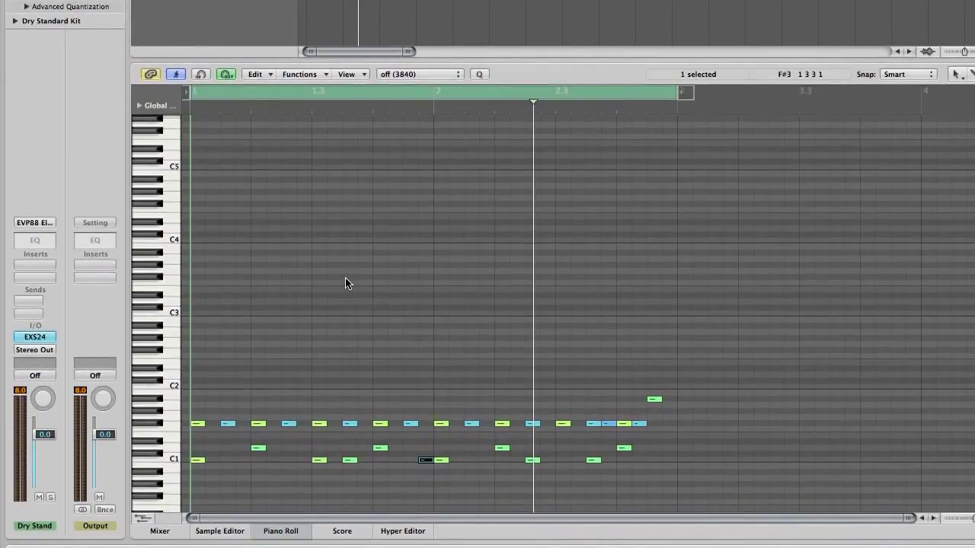
key("Return")
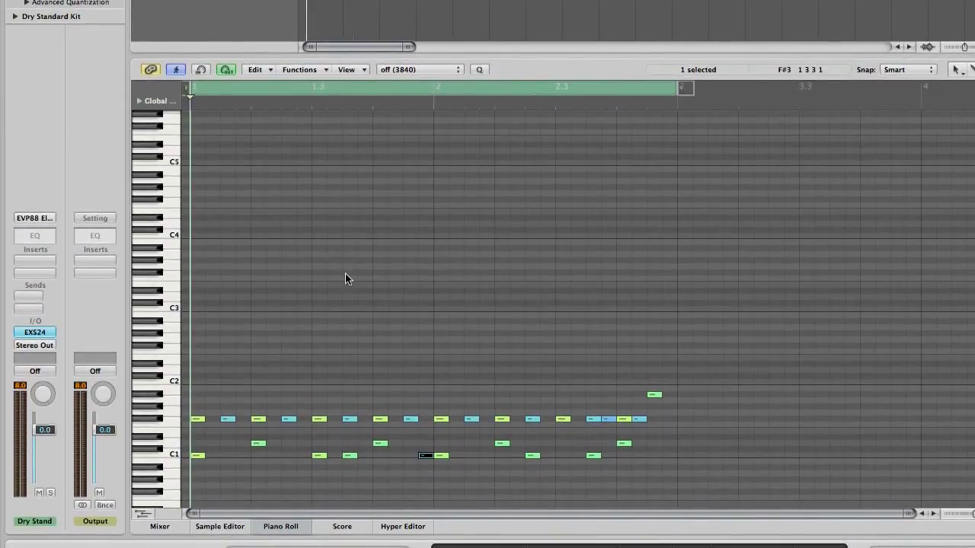
key("space")
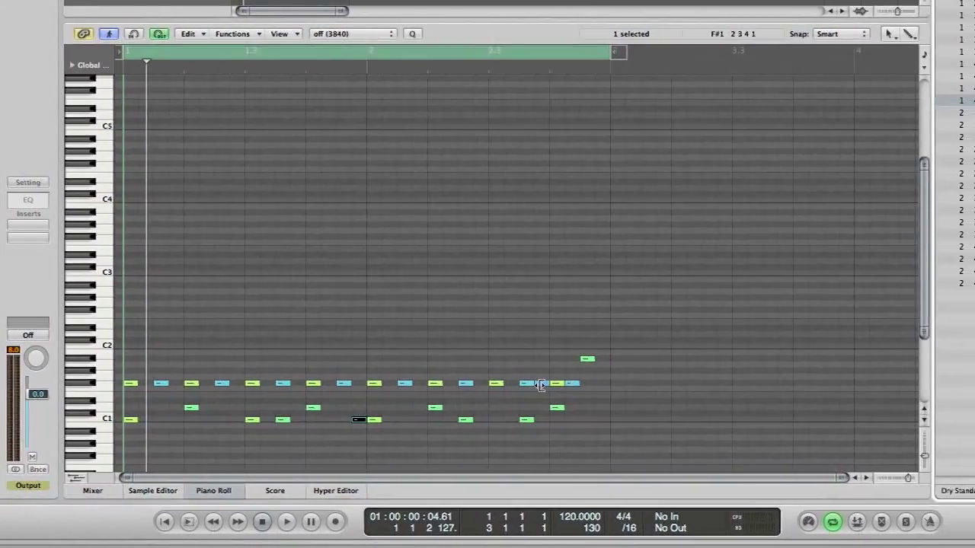
key("space")
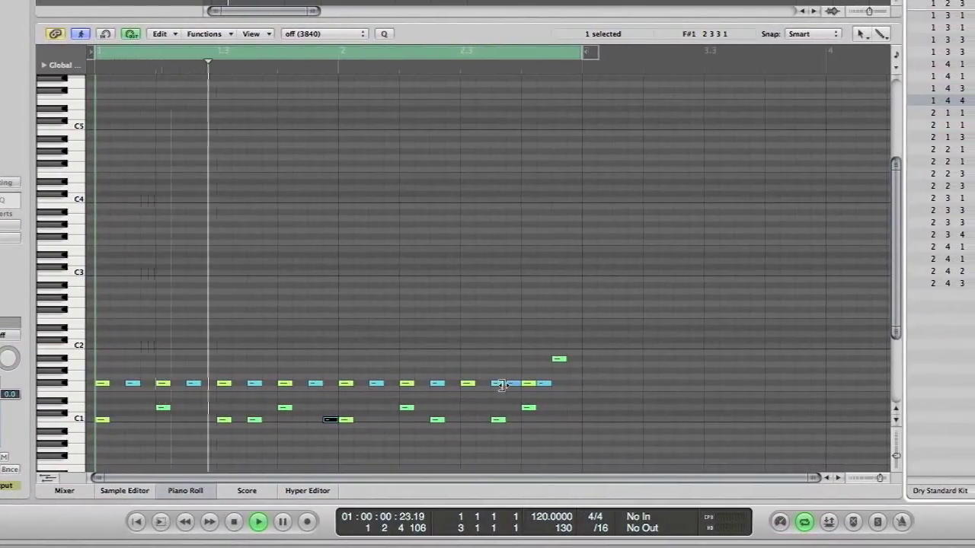